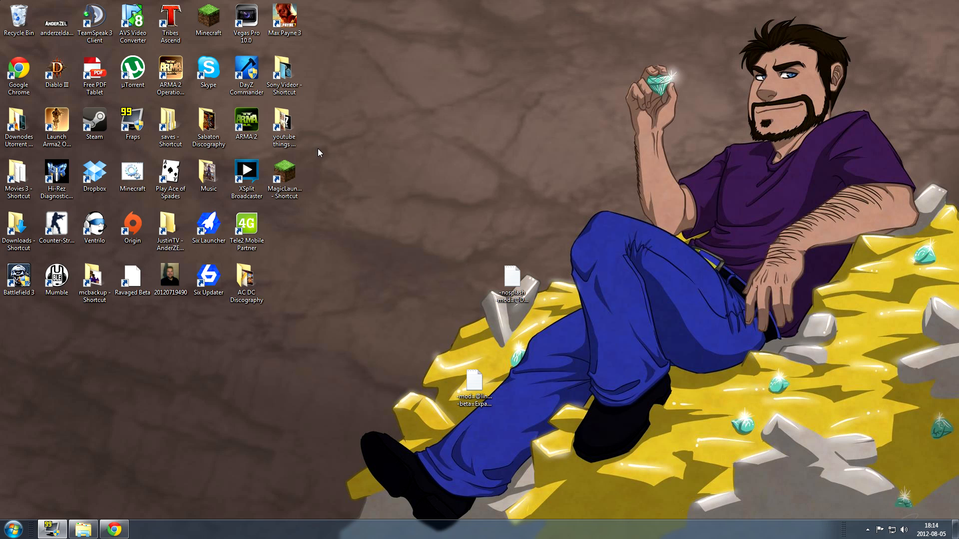
{"action": "right_click", "coordinate": [110, 117]}
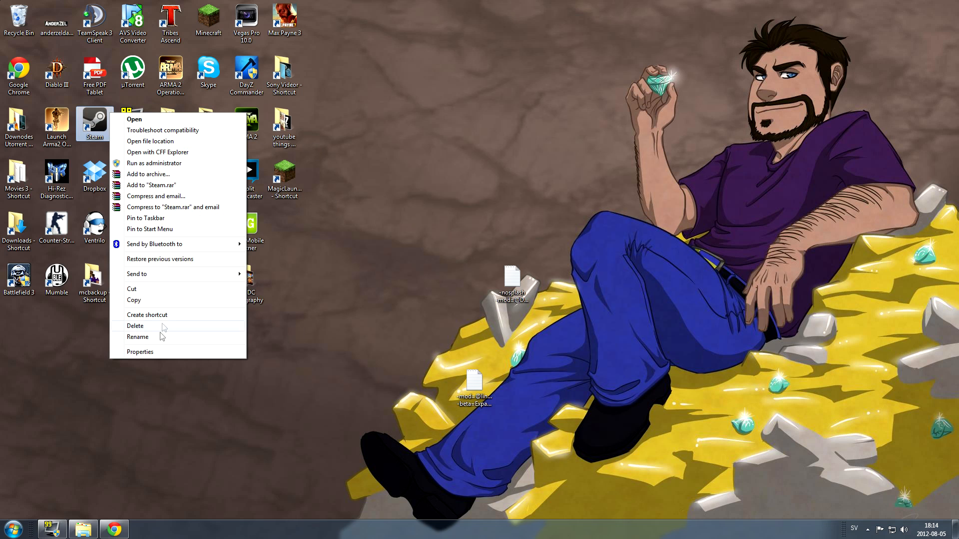
{"action": "left_click", "coordinate": [378, 307]}
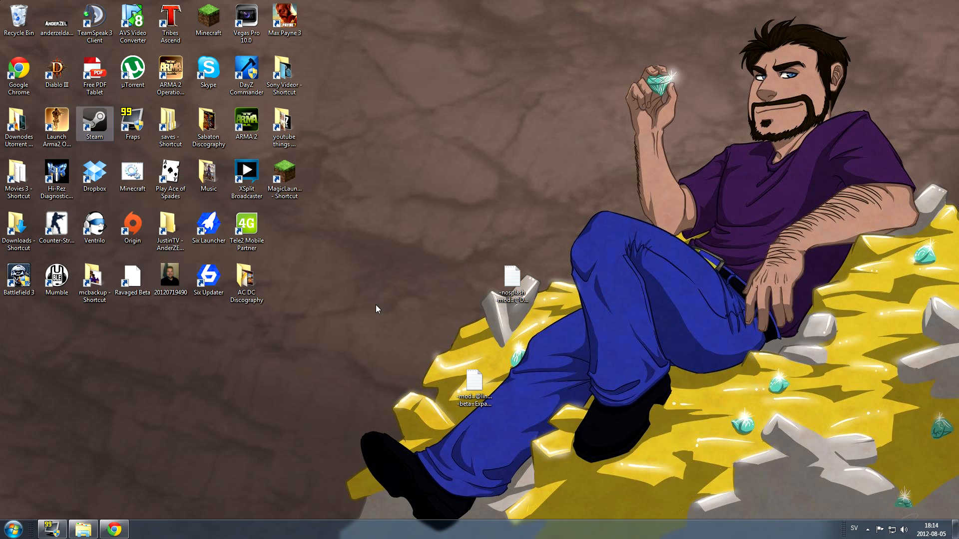
{"action": "right_click", "coordinate": [98, 123]}
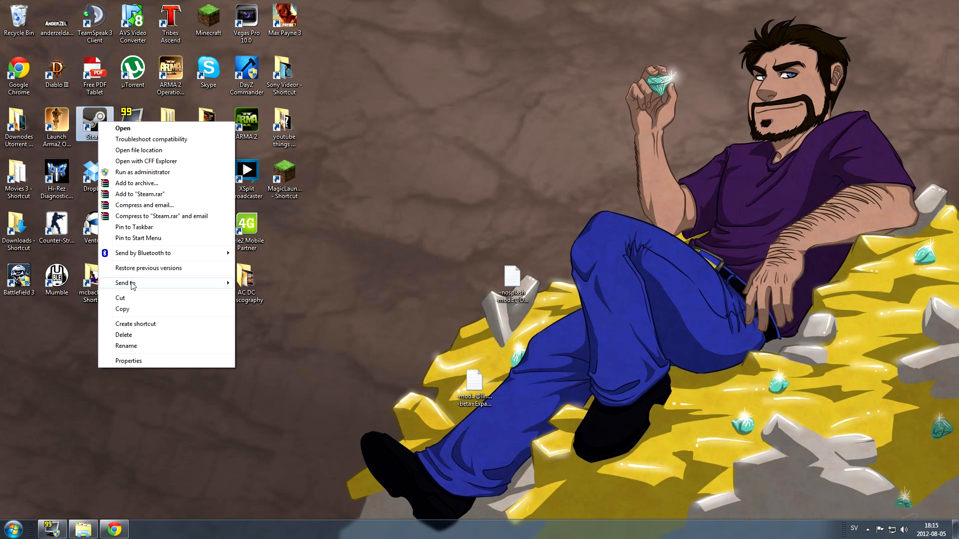
{"action": "left_click", "coordinate": [144, 361]}
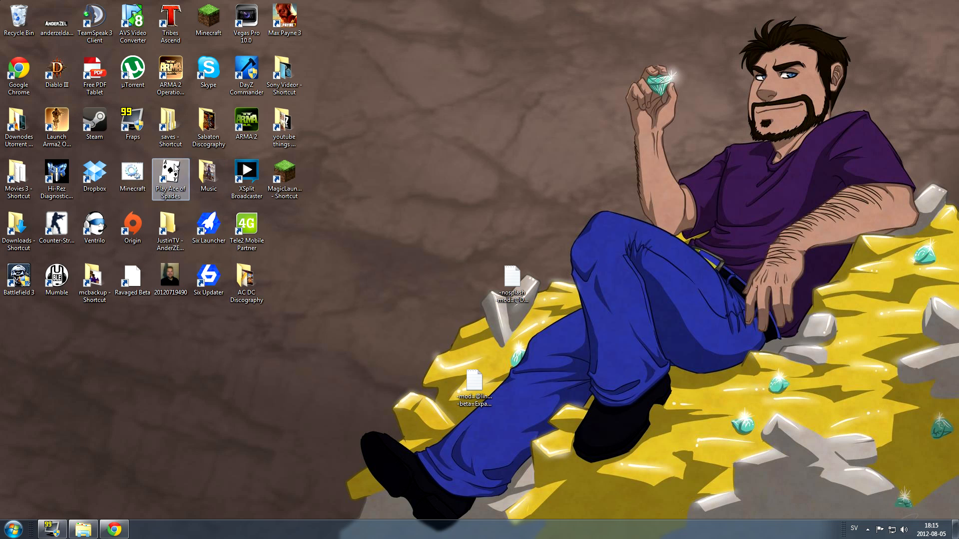
- Open the Steam installation folder through the desktop shortcut's properties, closing the properties and moving the folder window clear of the icons
{"action": "right_click", "coordinate": [99, 123]}
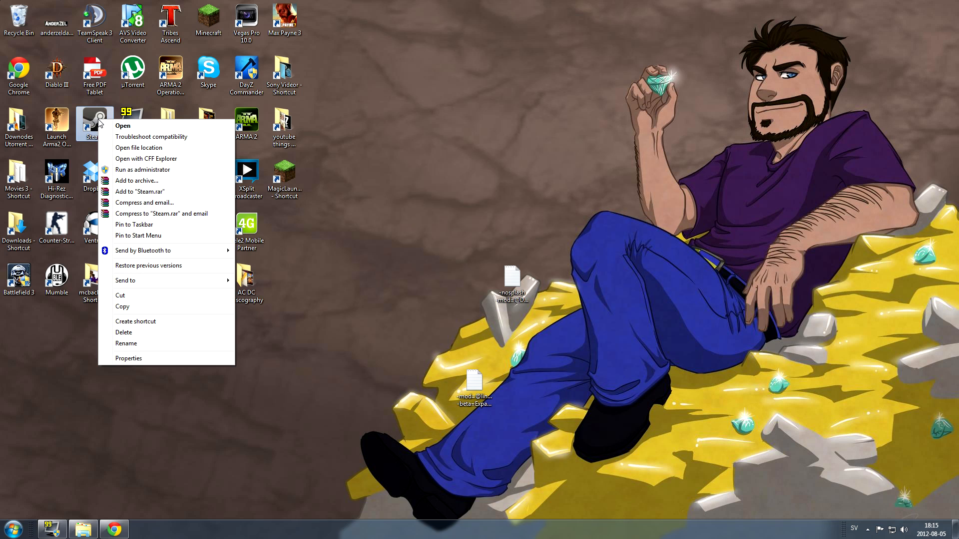
{"action": "left_click", "coordinate": [136, 359]}
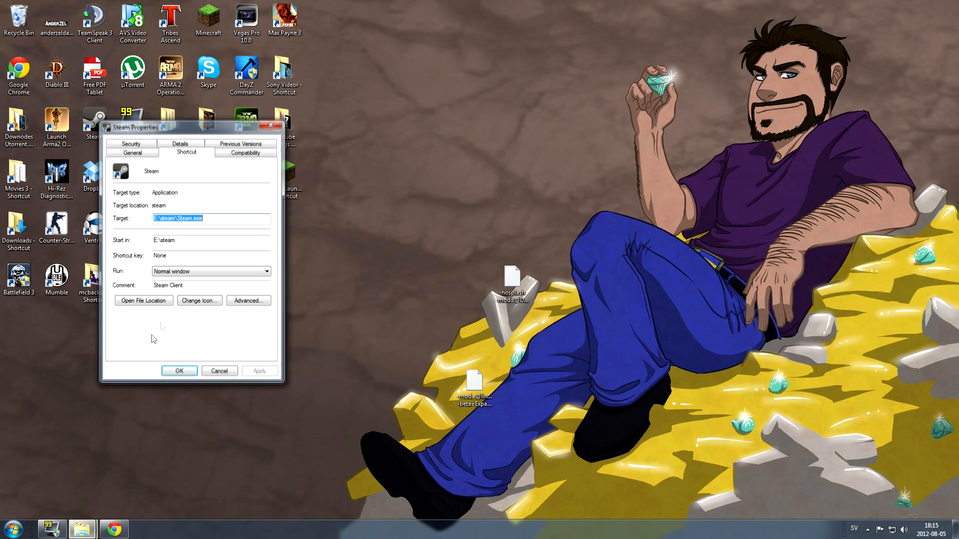
{"action": "left_click", "coordinate": [142, 299]}
{"action": "left_click", "coordinate": [273, 124]}
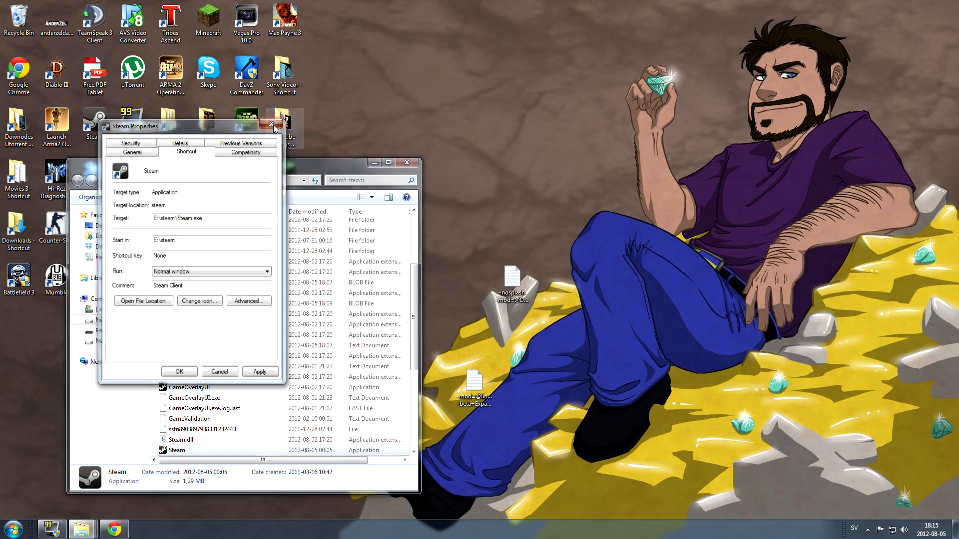
{"action": "left_click_drag", "start_coordinate": [304, 168], "coordinate": [583, 58]}
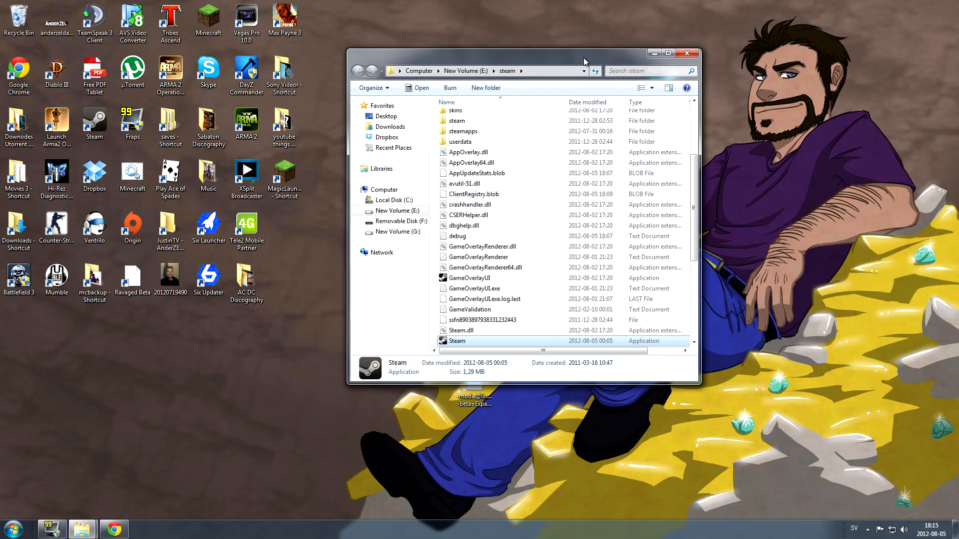
- Navigate through steamapps, common and arma 2 operation arrowhead to the Expansion folder
{"action": "double_click", "coordinate": [496, 132]}
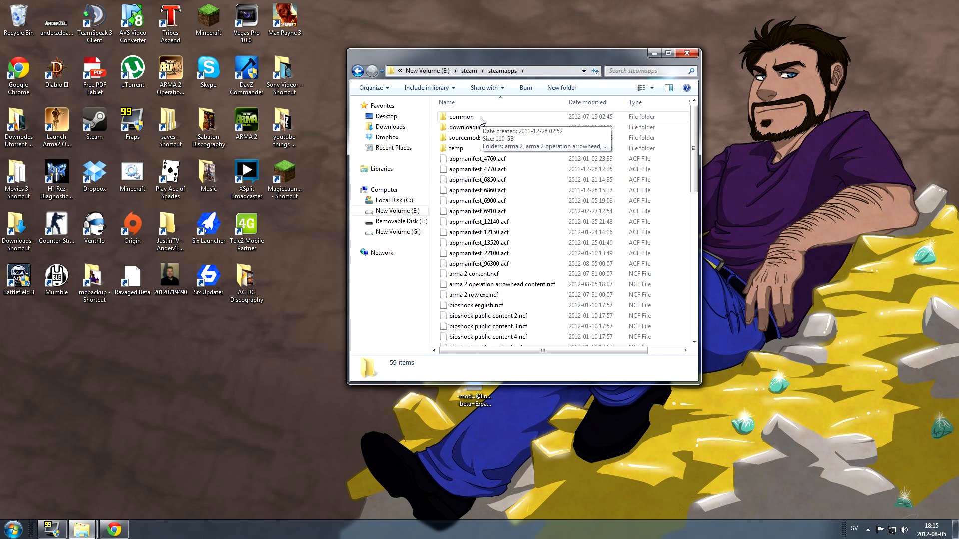
{"action": "double_click", "coordinate": [481, 118]}
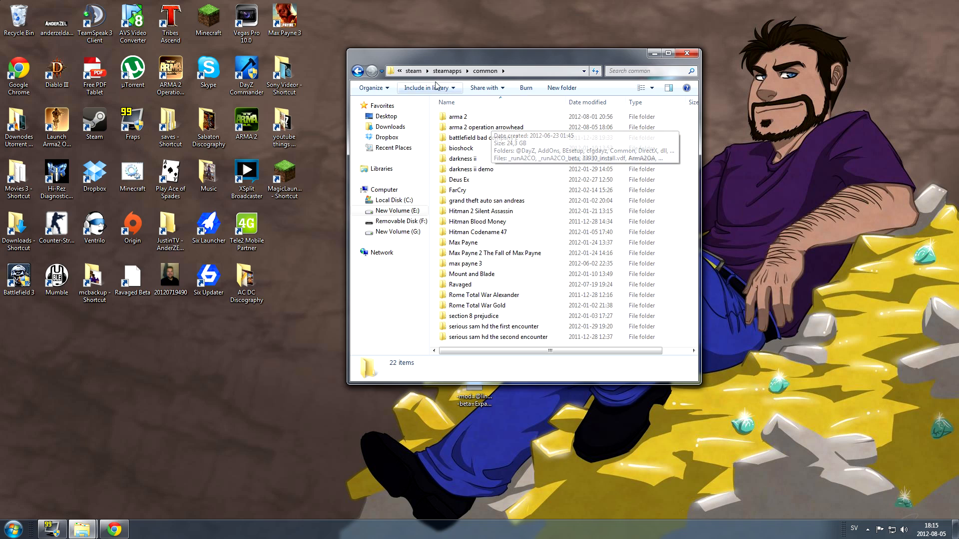
{"action": "double_click", "coordinate": [470, 129]}
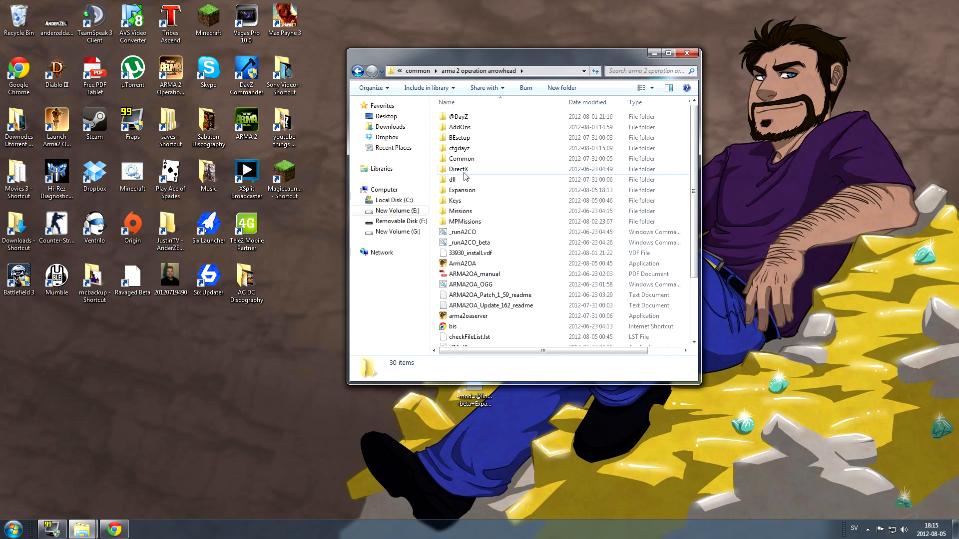
{"action": "double_click", "coordinate": [459, 192]}
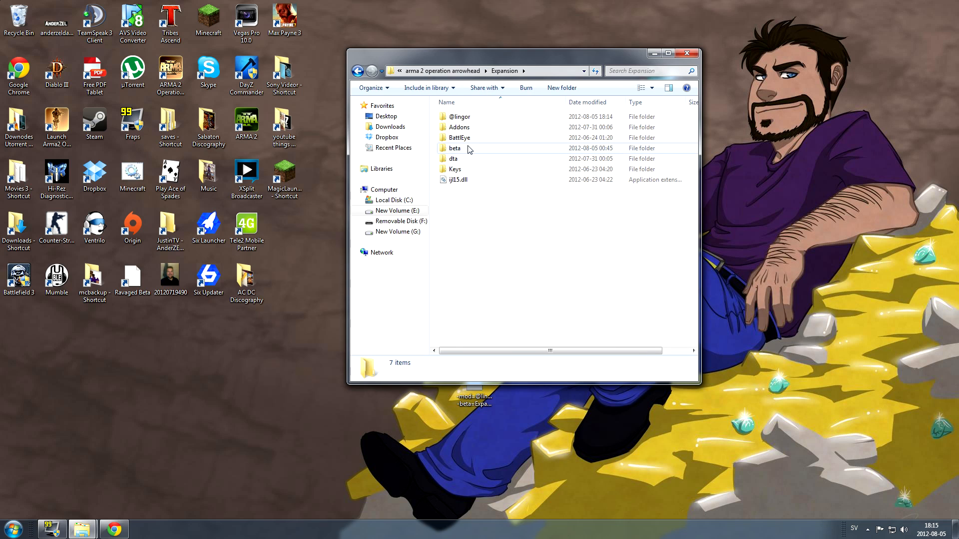
- Check the contents of the beta folder inside Expansion, return to Expansion and minimize the window
{"action": "left_click", "coordinate": [460, 149]}
{"action": "double_click", "coordinate": [460, 152]}
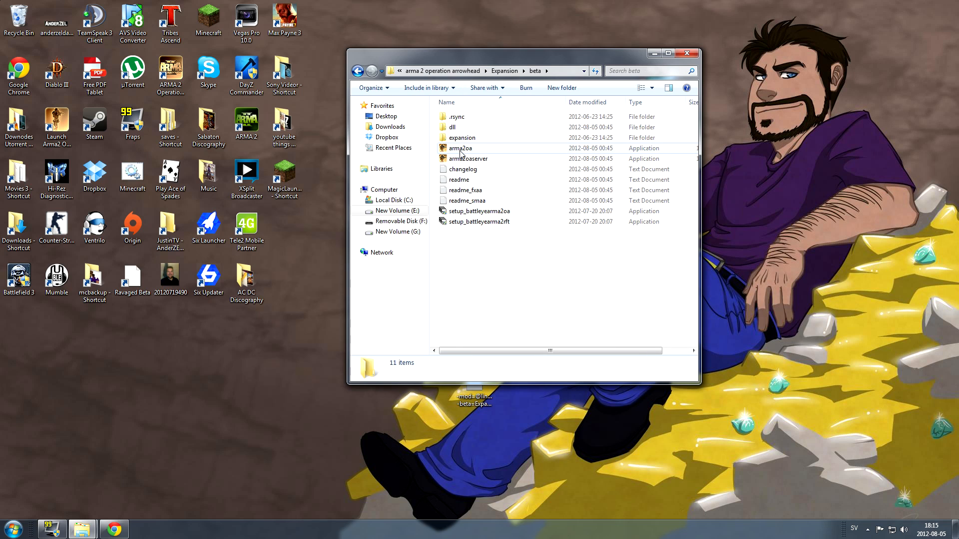
{"action": "key", "text": "BackSpace"}
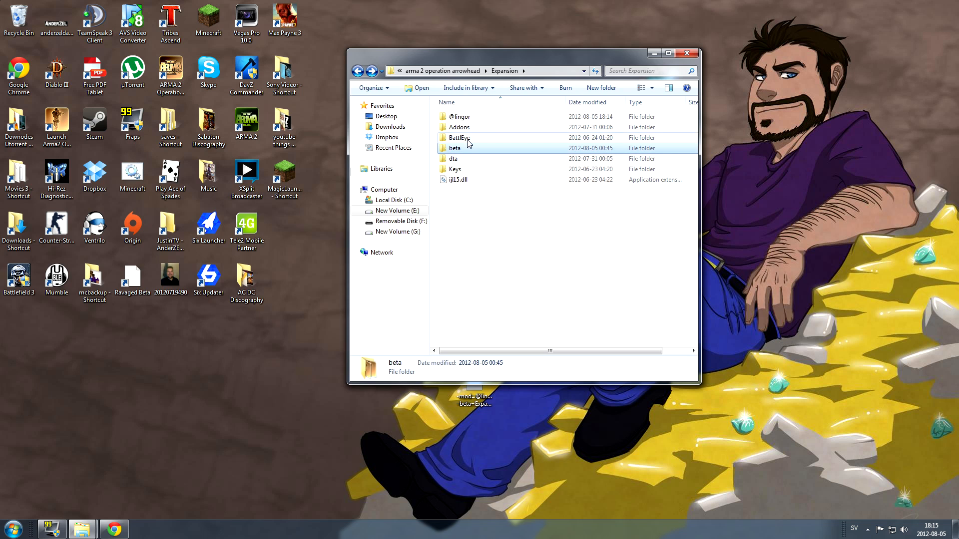
{"action": "left_click", "coordinate": [654, 53]}
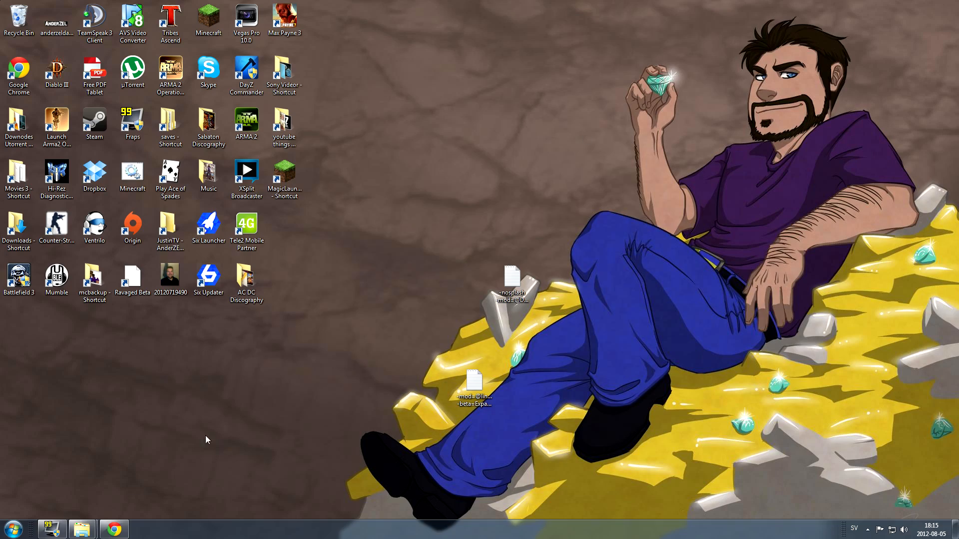
- Switch to Chrome and find the Lingor v1.4 download link on the Armaholic Island Lingor page
{"action": "left_click", "coordinate": [115, 530]}
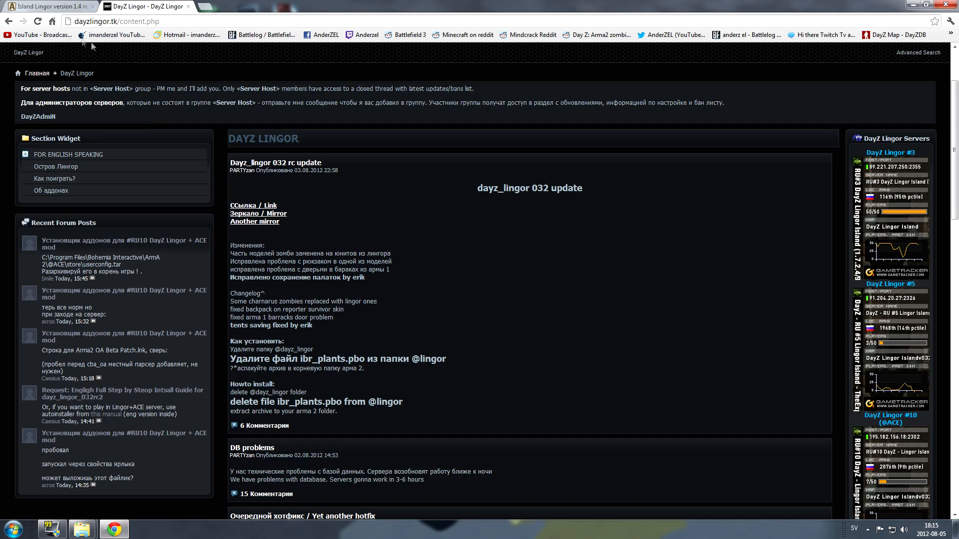
{"action": "left_click", "coordinate": [52, 6]}
{"action": "scroll", "coordinate": [442, 225], "scroll_direction": "up", "scroll_amount": 11}
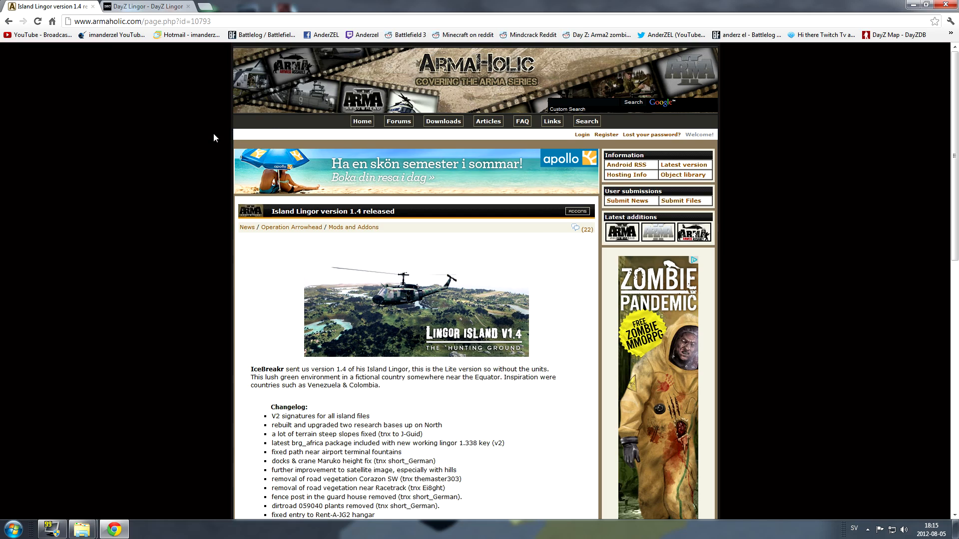
{"action": "scroll", "coordinate": [214, 134], "scroll_direction": "down", "scroll_amount": 9}
{"action": "scroll", "coordinate": [214, 134], "scroll_direction": "down", "scroll_amount": 2}
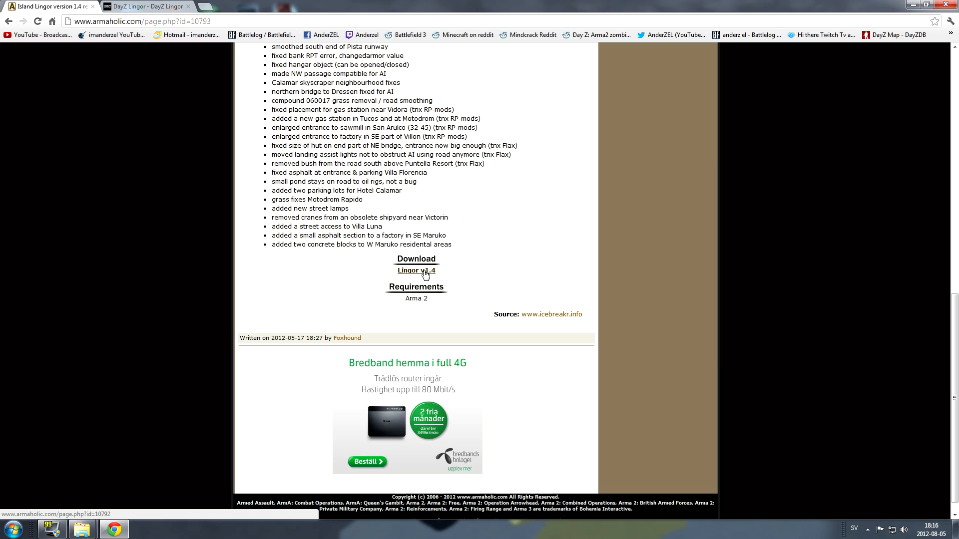
- View the dayz_lingor 032 update post on the DayZ Lingor site, and minimize the browser
{"action": "left_click", "coordinate": [166, 6]}
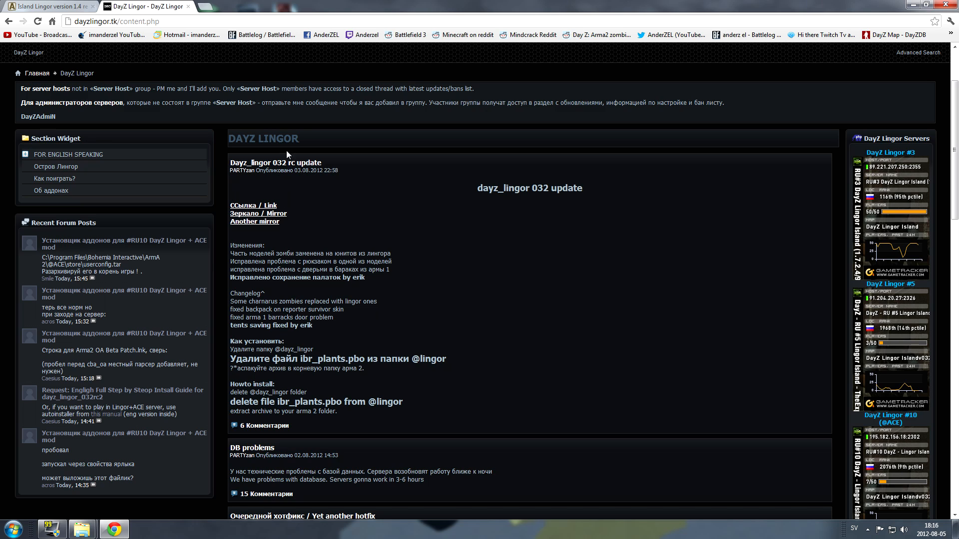
{"action": "left_click_drag", "start_coordinate": [228, 138], "coordinate": [255, 184]}
{"action": "left_click", "coordinate": [255, 184]}
{"action": "left_click", "coordinate": [913, 5]}
- Bring up the Downloads folder window and select the dayz_lingor_032rc2 archive
{"action": "mouse_move", "coordinate": [83, 533]}
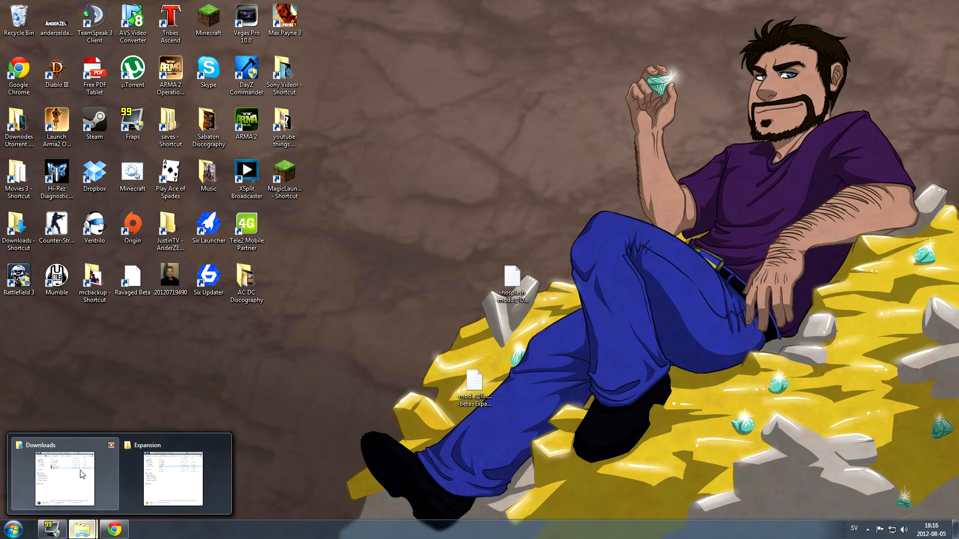
{"action": "left_click", "coordinate": [64, 472]}
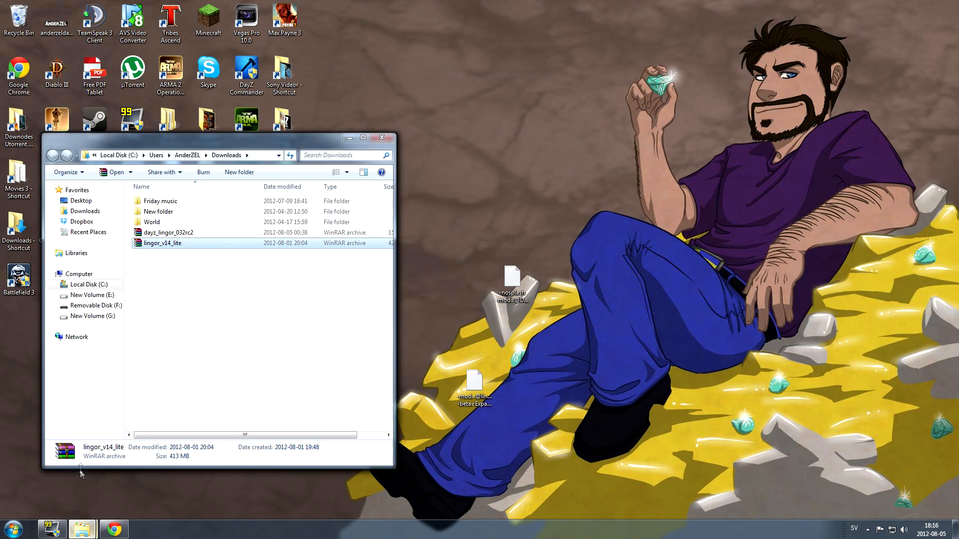
{"action": "left_click", "coordinate": [178, 235]}
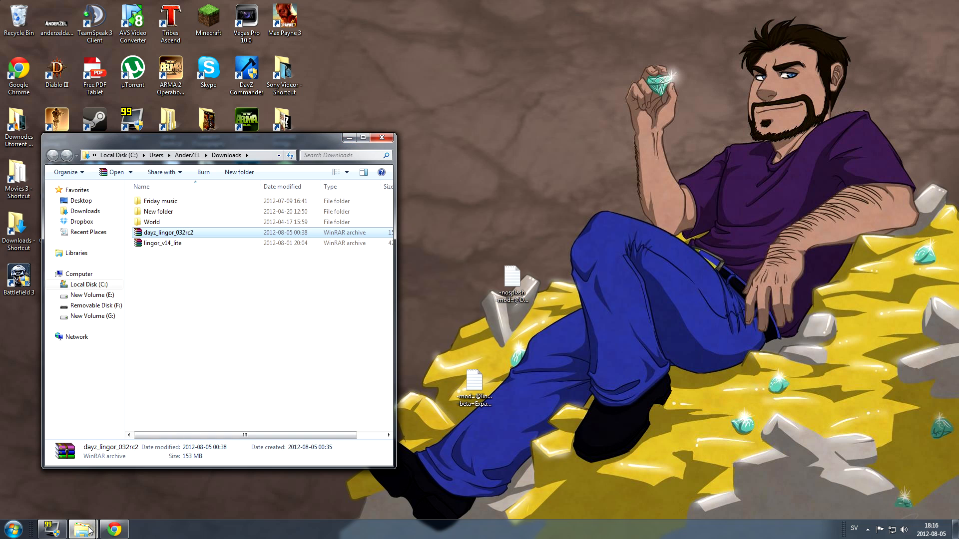
- Place the Expansion folder window beside Downloads and navigate it back to the arma 2 operation arrowhead folder
{"action": "mouse_move", "coordinate": [82, 528]}
{"action": "left_click", "coordinate": [162, 472]}
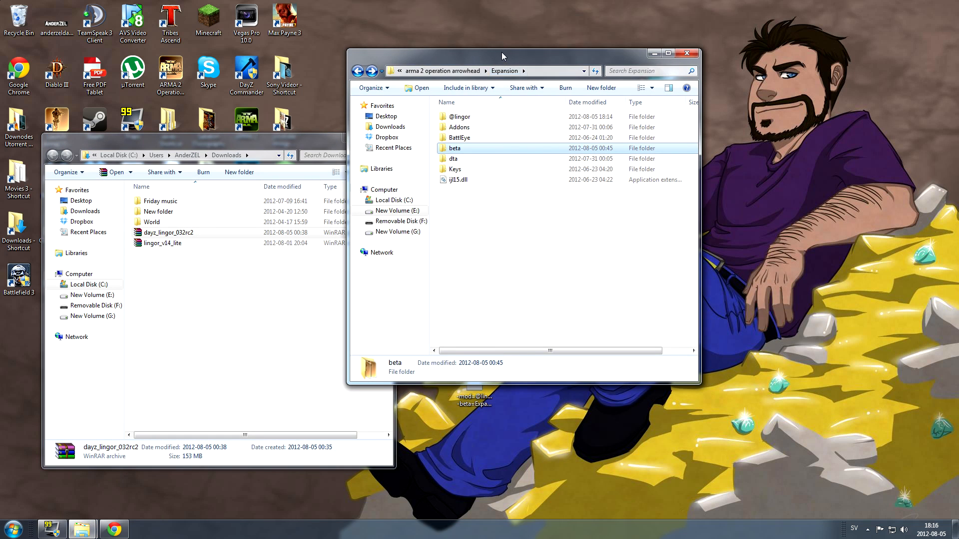
{"action": "left_click_drag", "start_coordinate": [504, 56], "coordinate": [664, 120]}
{"action": "left_click", "coordinate": [614, 135]}
{"action": "left_click", "coordinate": [614, 136]}
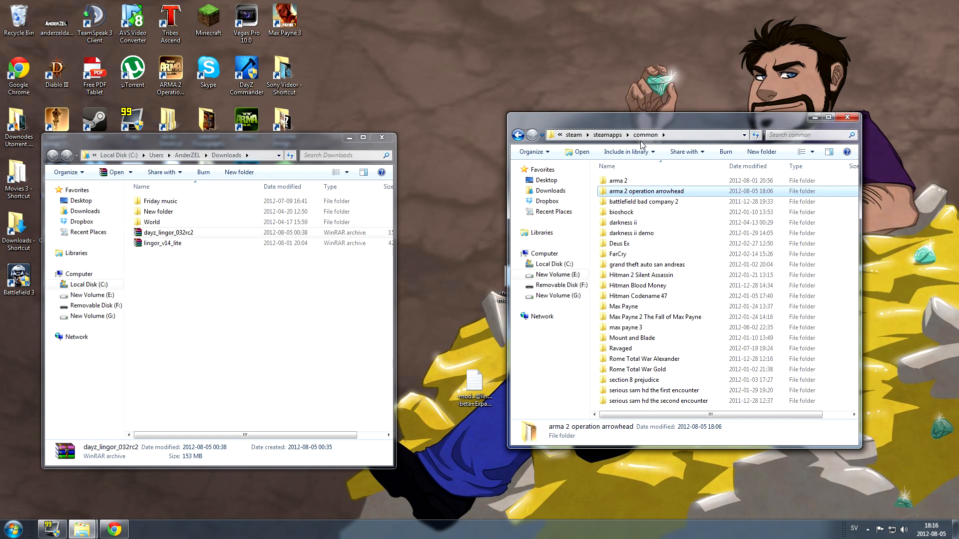
{"action": "double_click", "coordinate": [649, 195]}
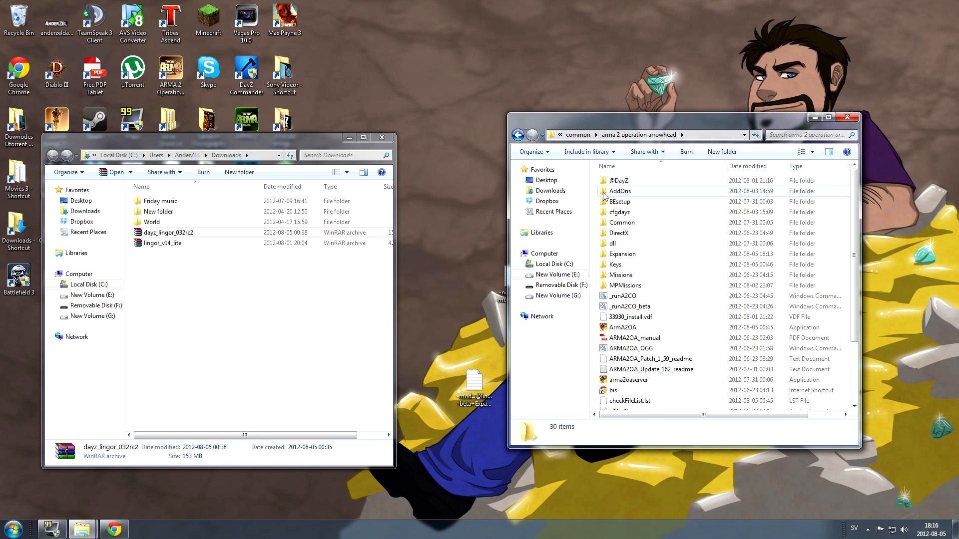
{"action": "left_click", "coordinate": [174, 244]}
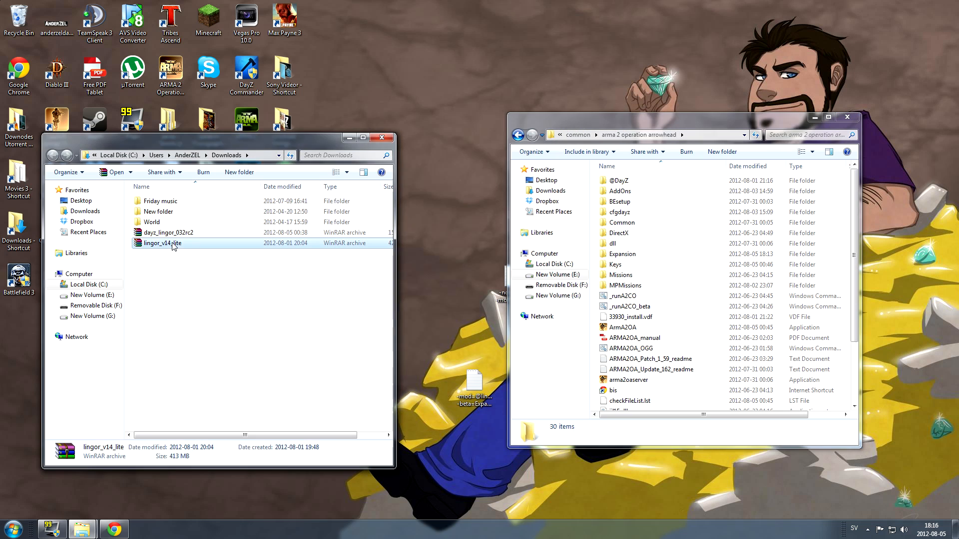
{"action": "right_click", "coordinate": [162, 248]}
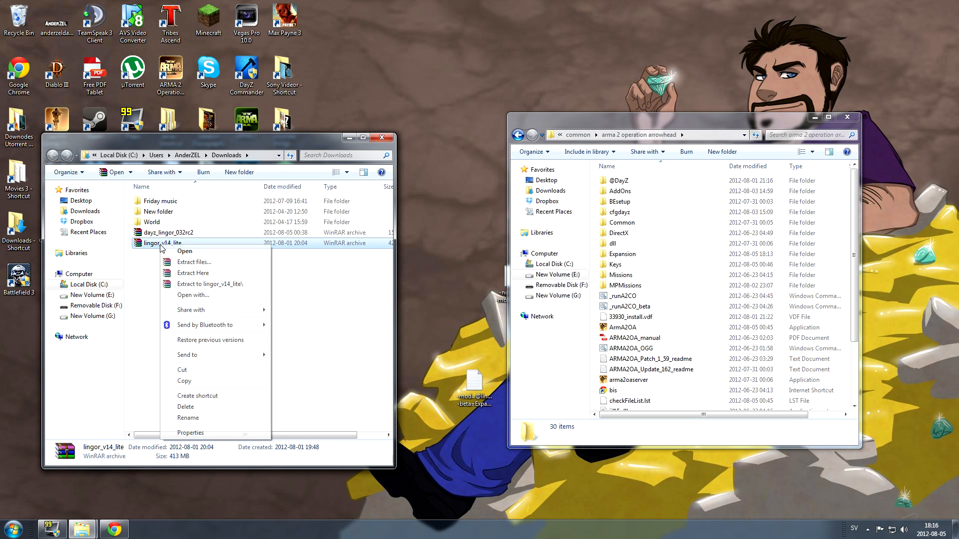
{"action": "left_click", "coordinate": [184, 252]}
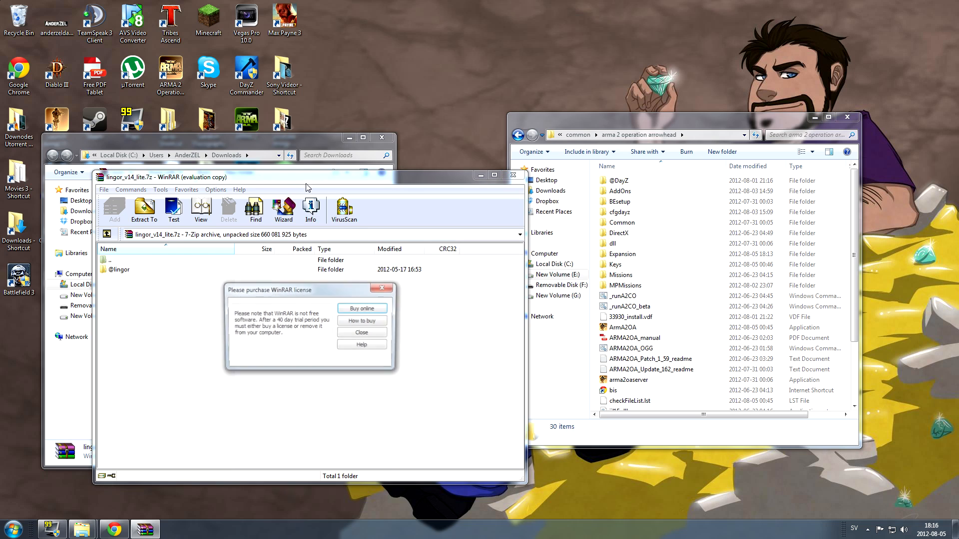
{"action": "left_click", "coordinate": [383, 290]}
{"action": "left_click_drag", "start_coordinate": [141, 273], "coordinate": [846, 412]}
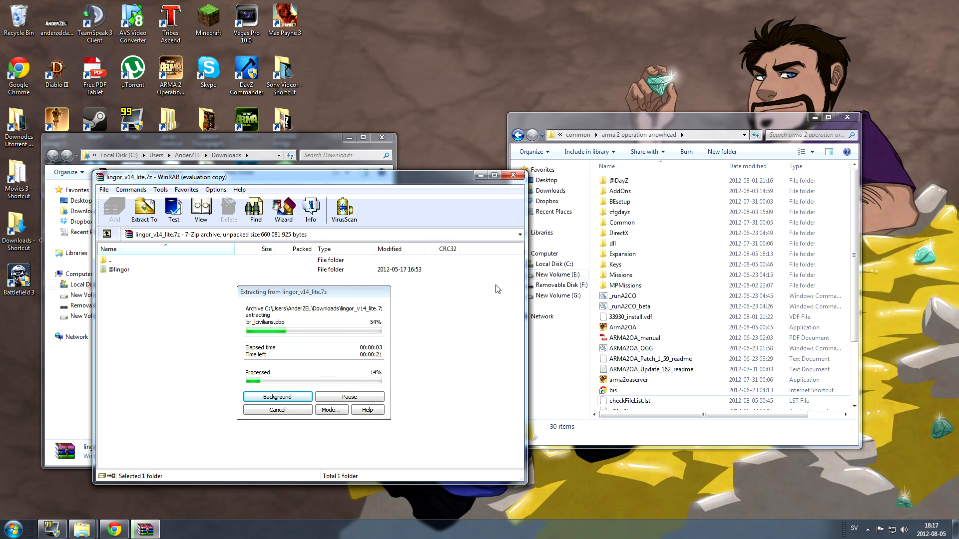
{"action": "left_click", "coordinate": [863, 248]}
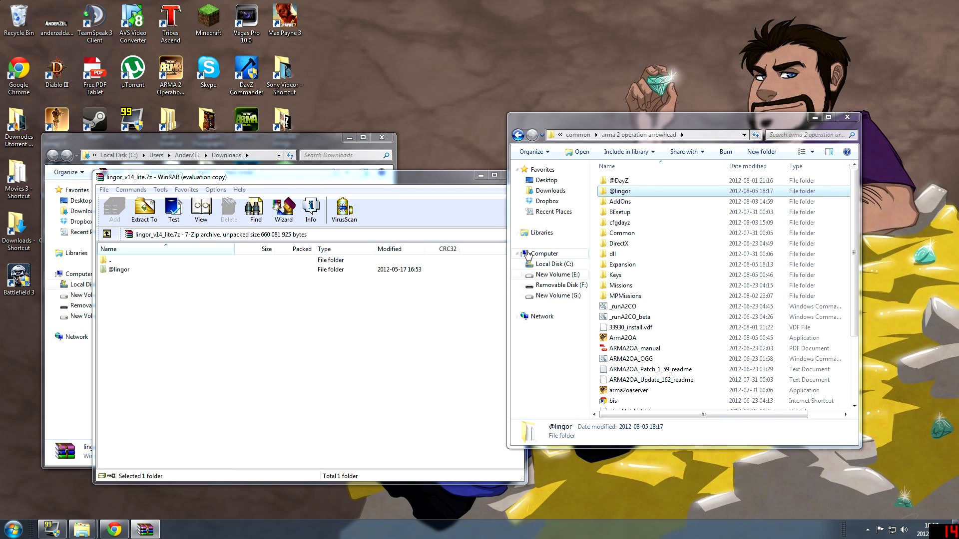
{"action": "left_click", "coordinate": [639, 195]}
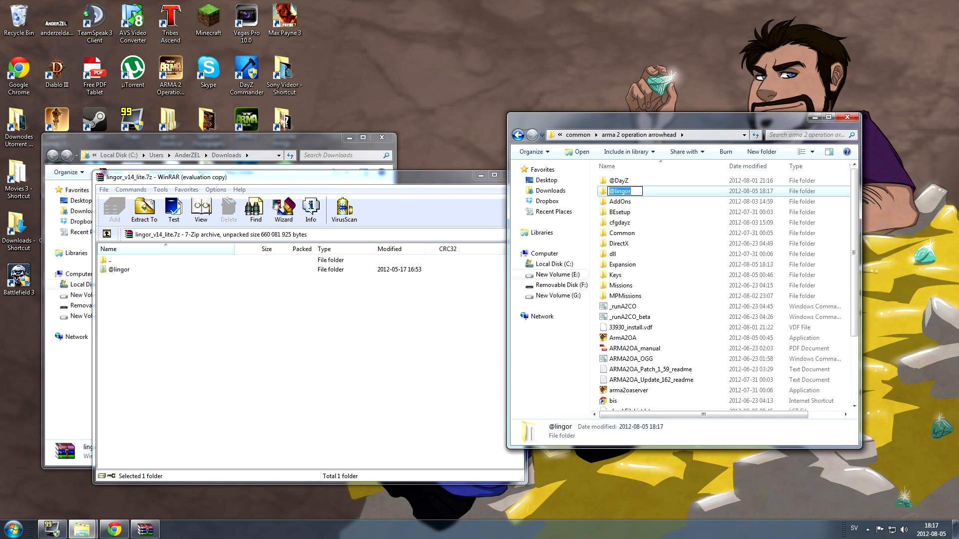
{"action": "key", "text": "Return"}
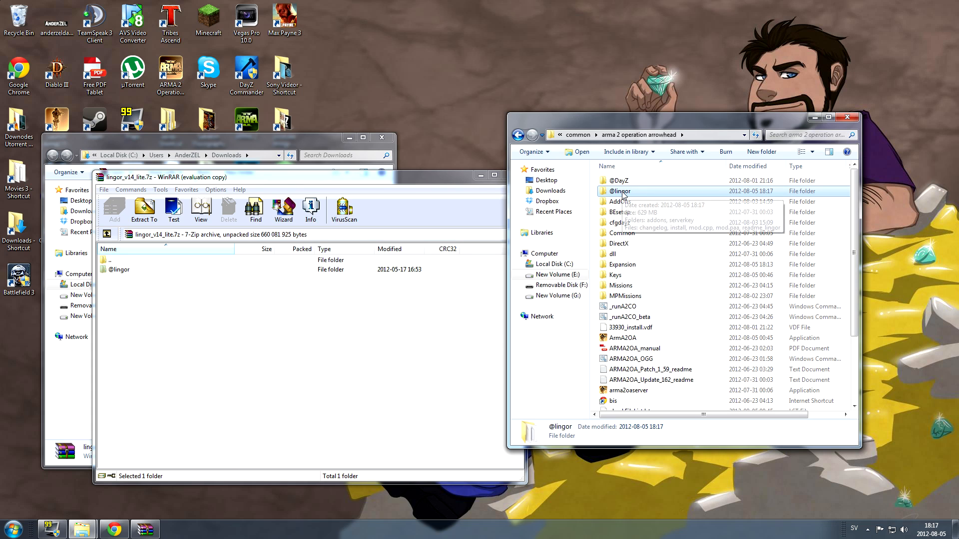
{"action": "double_click", "coordinate": [623, 195]}
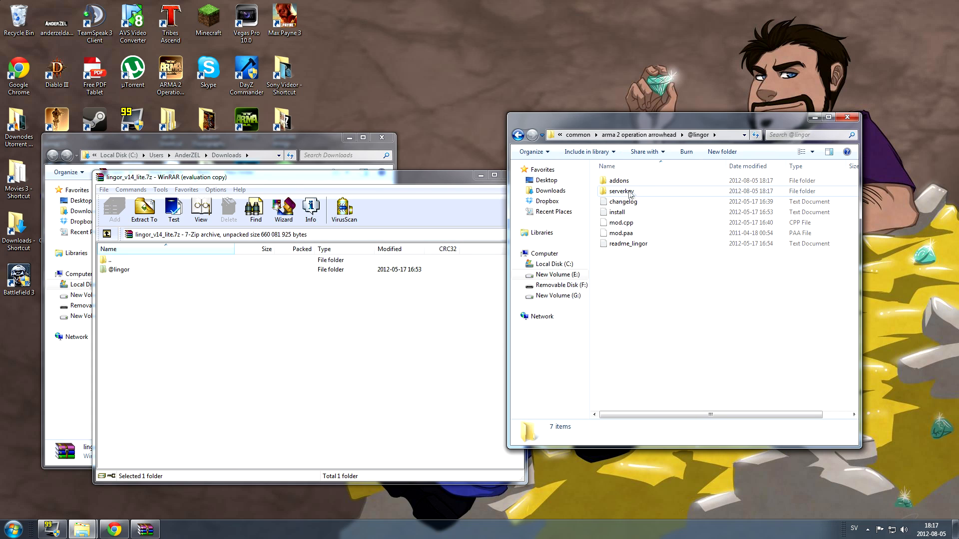
{"action": "double_click", "coordinate": [628, 181]}
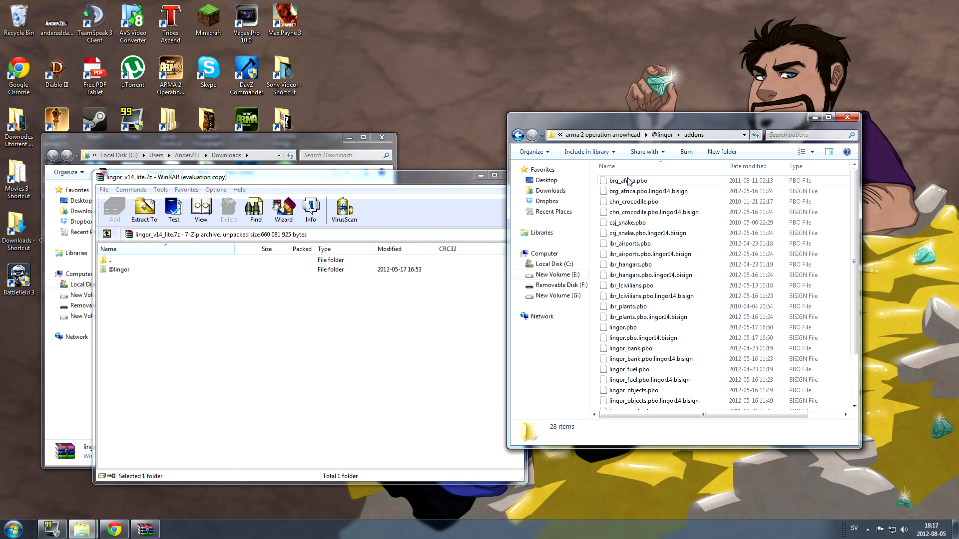
{"action": "left_click", "coordinate": [634, 308]}
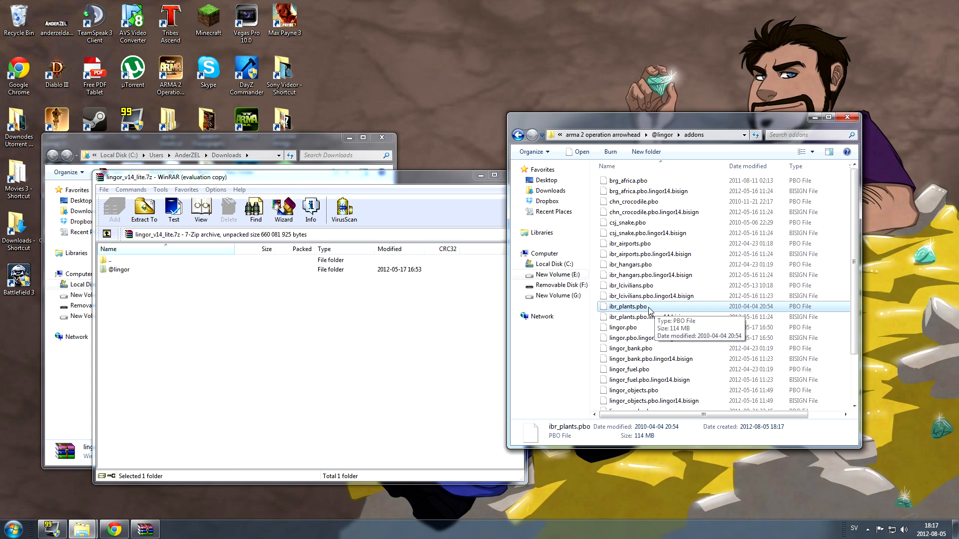
{"action": "key", "text": "Delete"}
{"action": "left_click", "coordinate": [540, 302]}
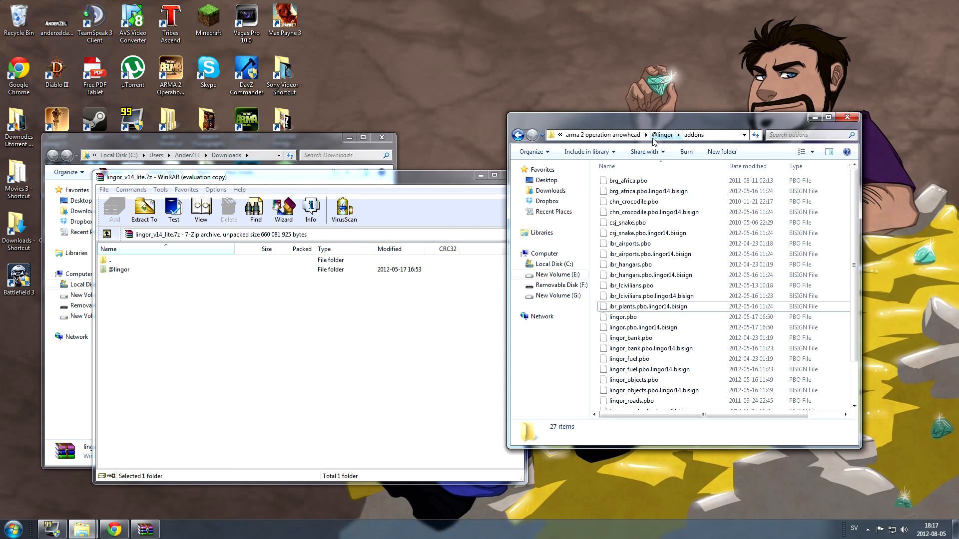
- Return to the arma 2 operation arrowhead folder and close the lingor_v14_lite archive window
{"action": "left_click", "coordinate": [629, 134]}
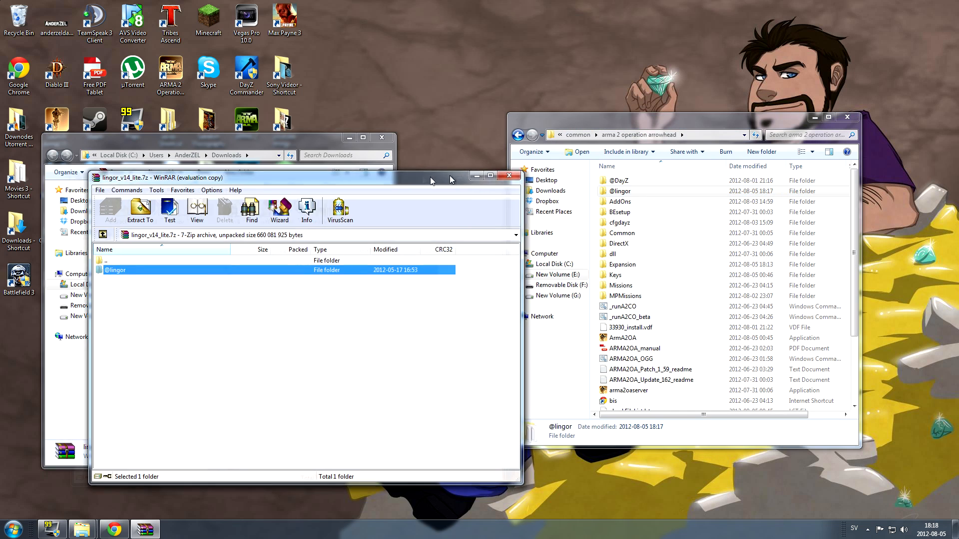
{"action": "left_click_drag", "start_coordinate": [514, 176], "coordinate": [407, 177]}
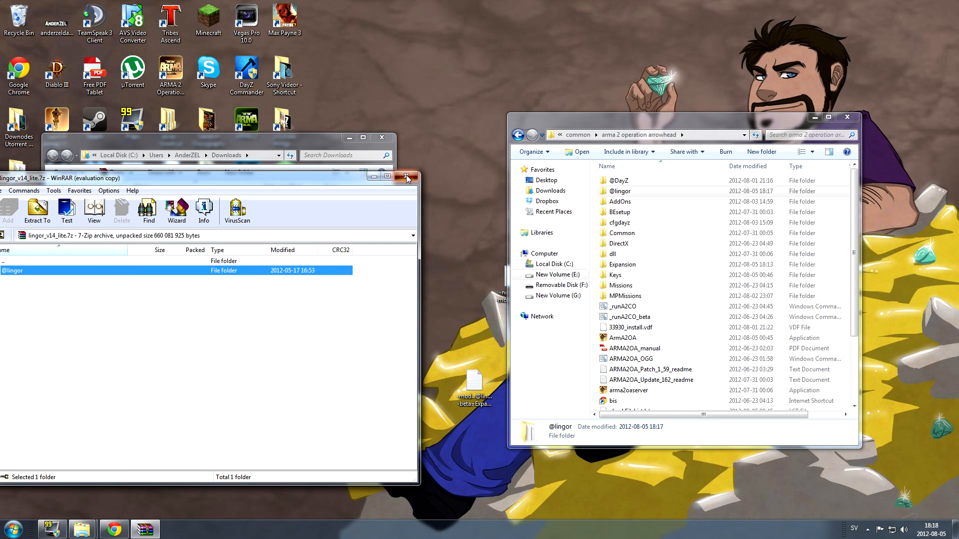
{"action": "left_click", "coordinate": [406, 176]}
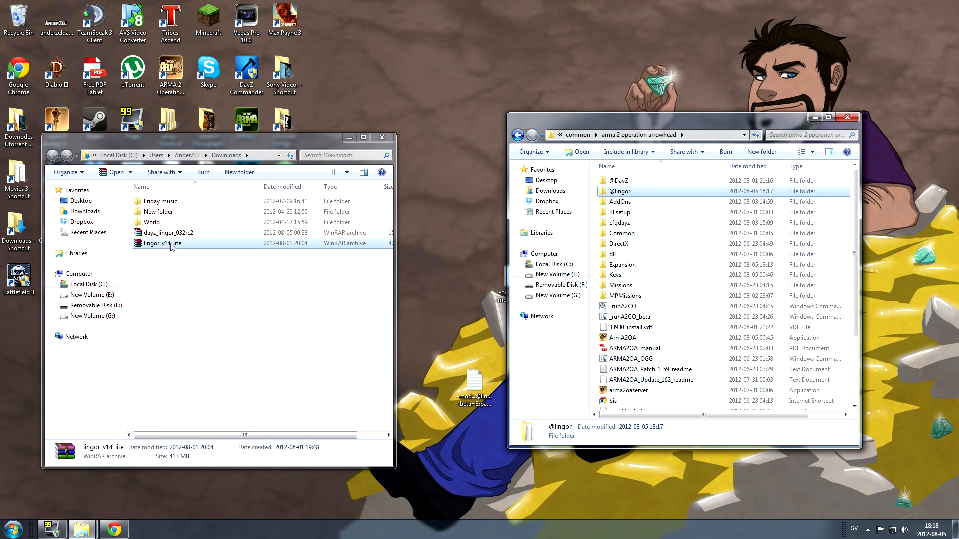
- Open the dayz_lingor_032rc2 archive in WinRAR, dismiss the license reminder, and place its window beside the game folder
{"action": "left_click", "coordinate": [177, 234]}
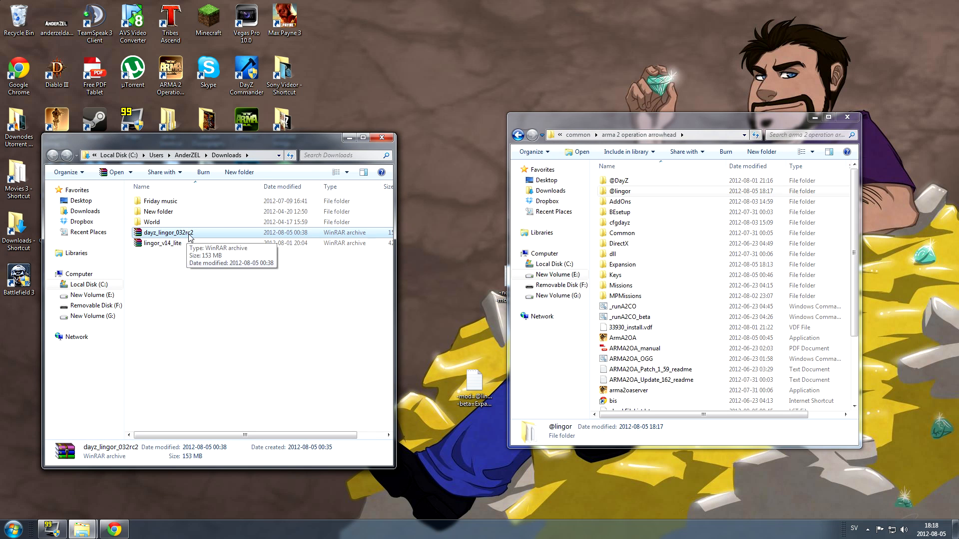
{"action": "double_click", "coordinate": [189, 234]}
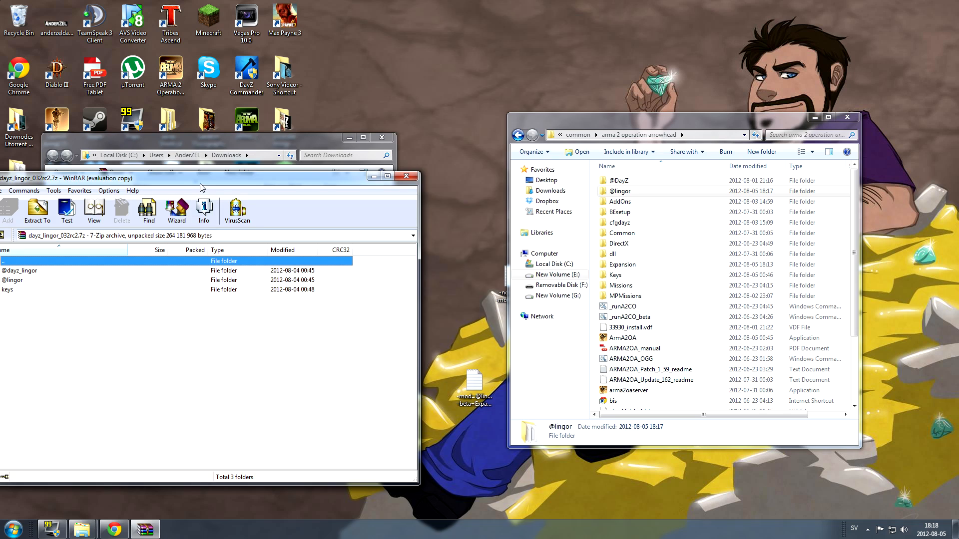
{"action": "left_click_drag", "start_coordinate": [199, 184], "coordinate": [269, 145]}
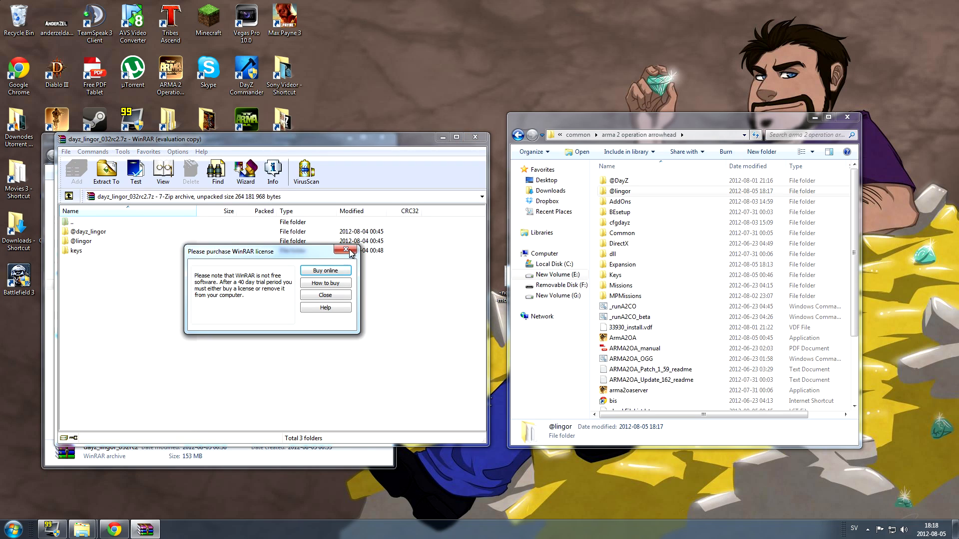
{"action": "left_click", "coordinate": [350, 252]}
{"action": "left_click_drag", "start_coordinate": [270, 188], "coordinate": [331, 149]}
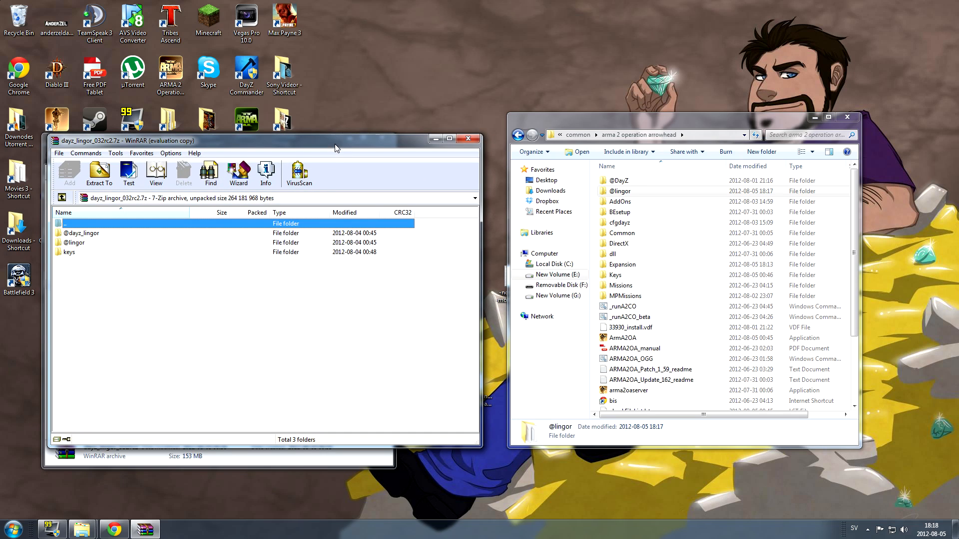
{"action": "left_click", "coordinate": [150, 235]}
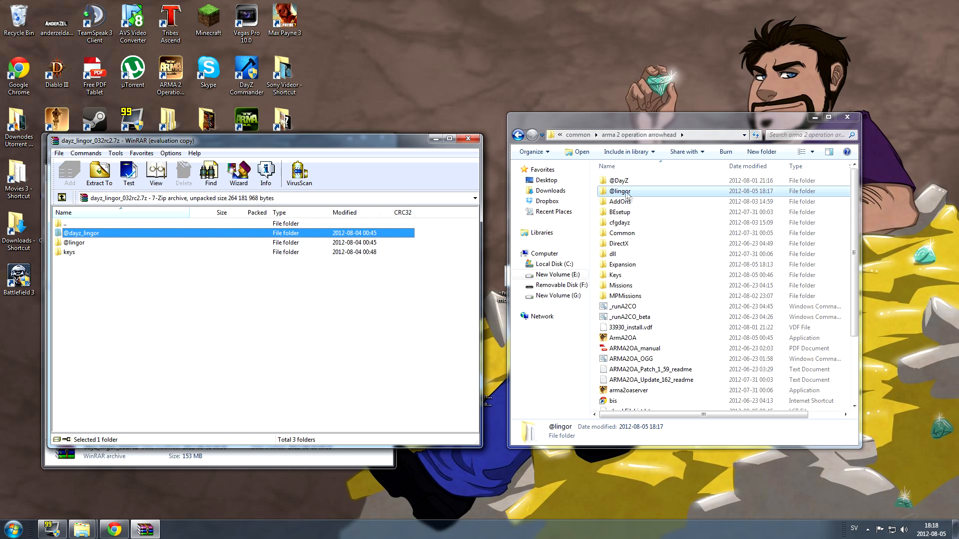
{"action": "left_click", "coordinate": [138, 278]}
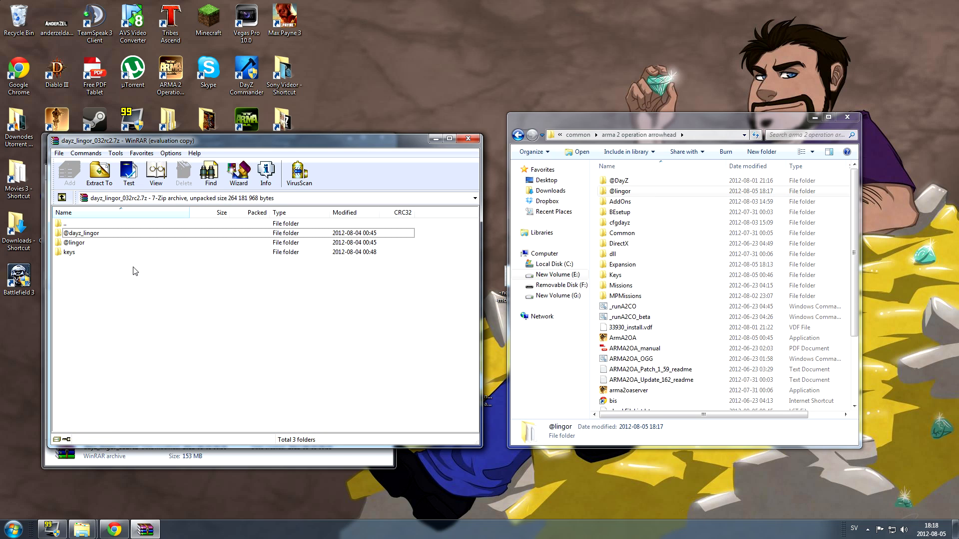
{"action": "left_click_drag", "start_coordinate": [121, 272], "coordinate": [87, 237]}
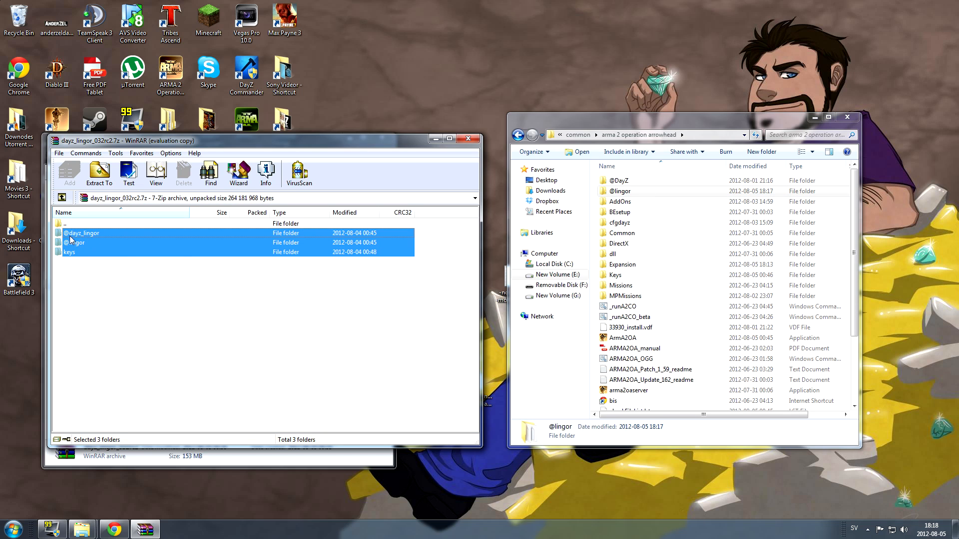
{"action": "left_click_drag", "start_coordinate": [341, 242], "coordinate": [849, 349]}
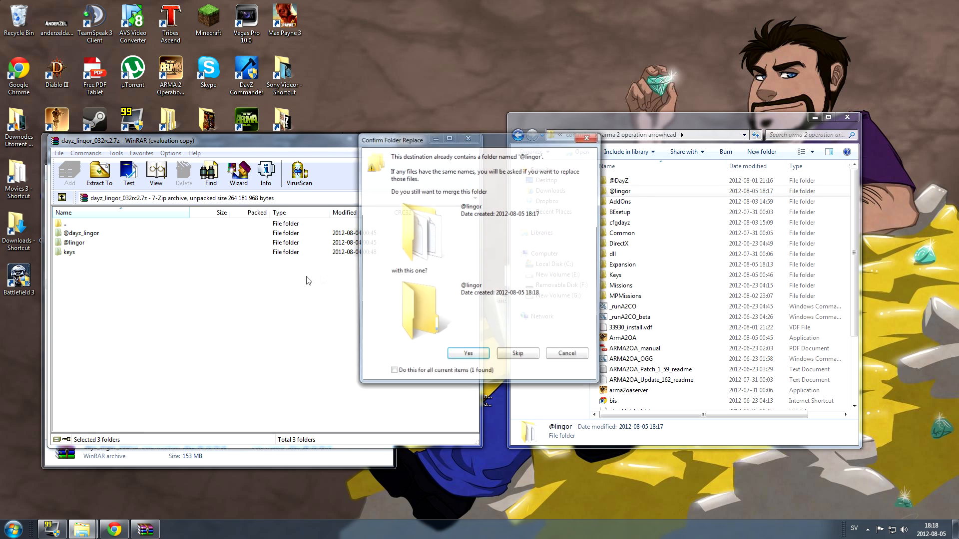
{"action": "left_click", "coordinate": [466, 358]}
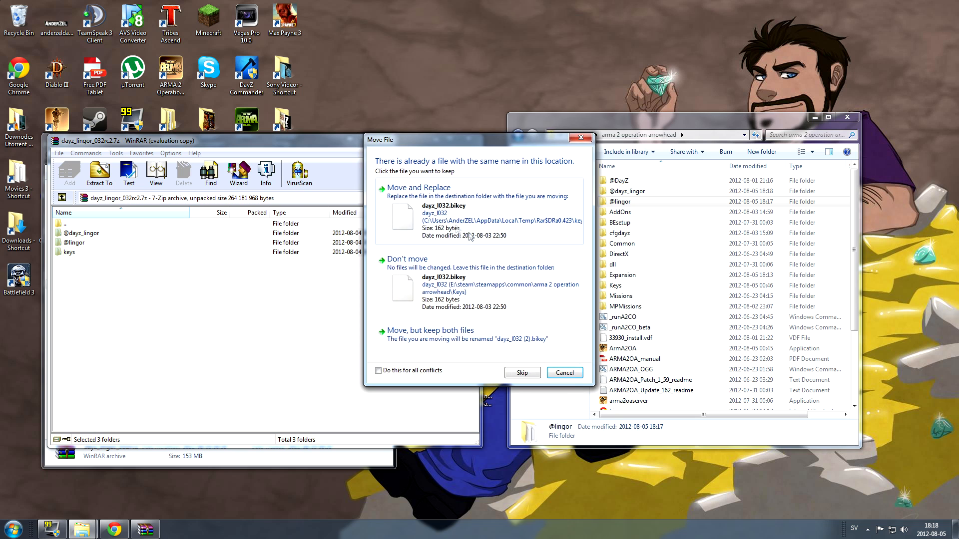
{"action": "left_click", "coordinate": [443, 215]}
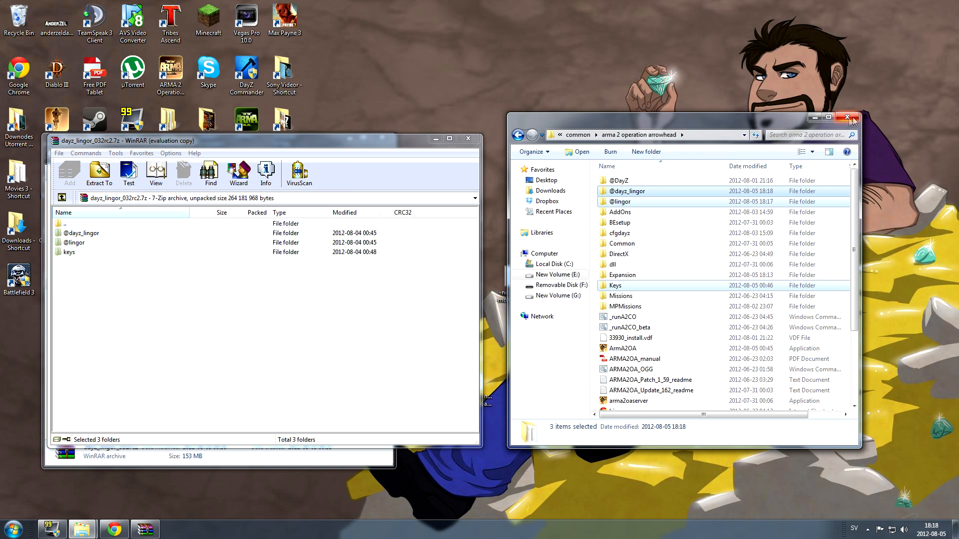
- Close the dayz_lingor_032rc2 archive and both folder windows
{"action": "left_click", "coordinate": [468, 138]}
{"action": "left_click", "coordinate": [387, 135]}
{"action": "left_click", "coordinate": [838, 121]}
{"action": "left_click", "coordinate": [475, 392]}
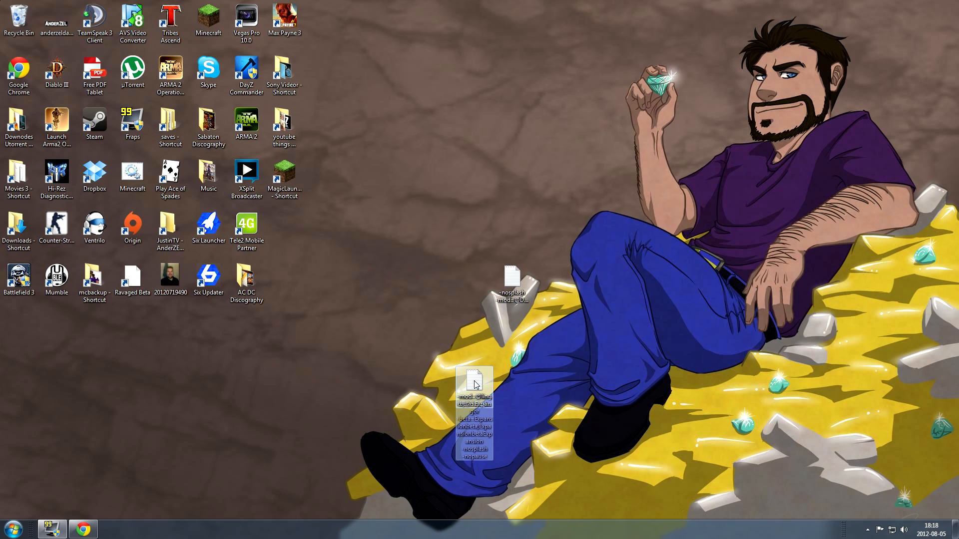
{"action": "right_click", "coordinate": [475, 393]}
{"action": "left_click", "coordinate": [503, 372]}
{"action": "left_click", "coordinate": [483, 450]}
{"action": "key", "text": "ctrl+a"}
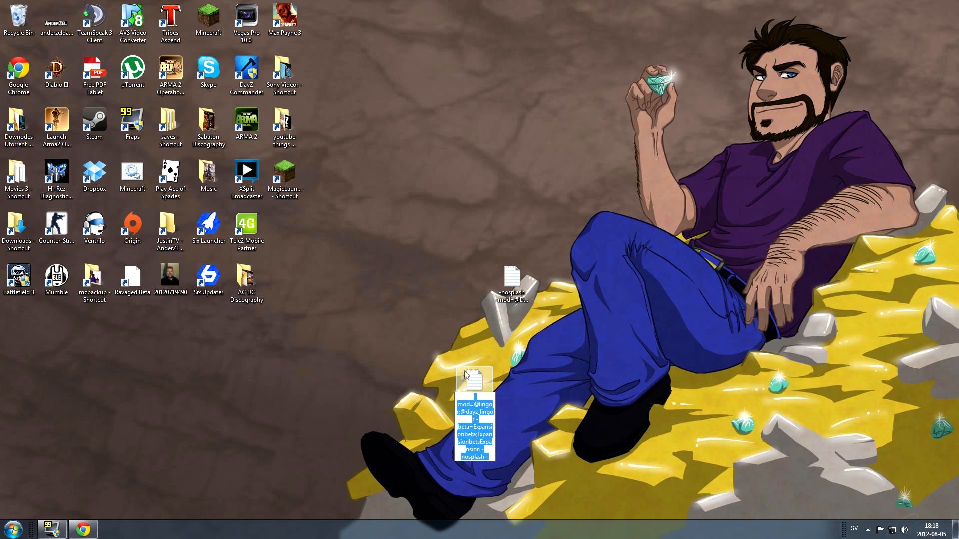
{"action": "key", "text": "Return"}
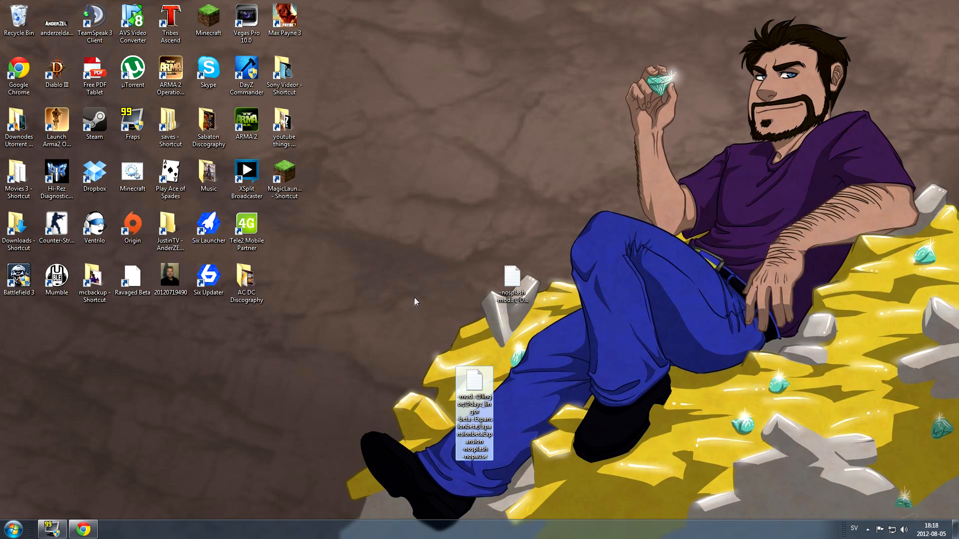
- Open the Steam library and bring up the launch options of ARMA 2: Operation Arrowhead
{"action": "double_click", "coordinate": [97, 125]}
{"action": "left_click", "coordinate": [97, 25]}
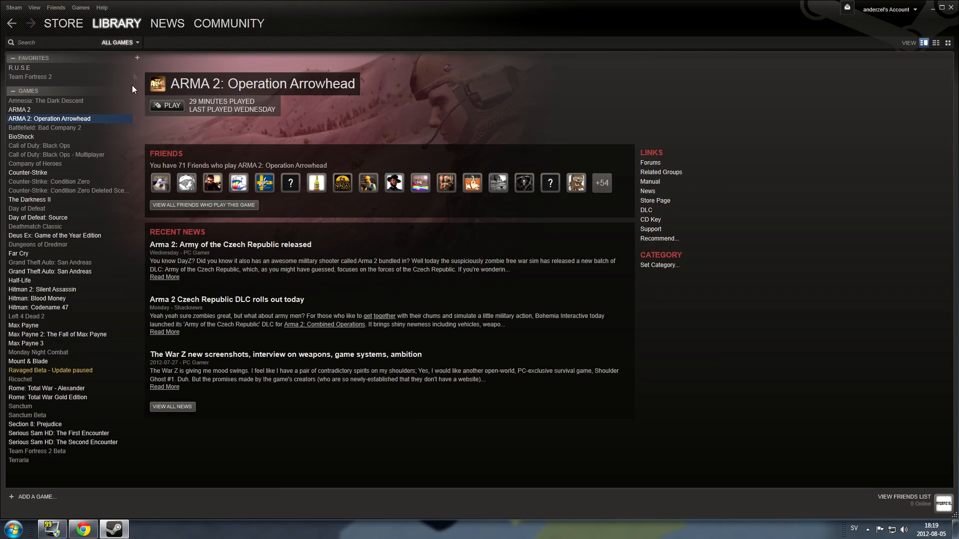
{"action": "right_click", "coordinate": [58, 119]}
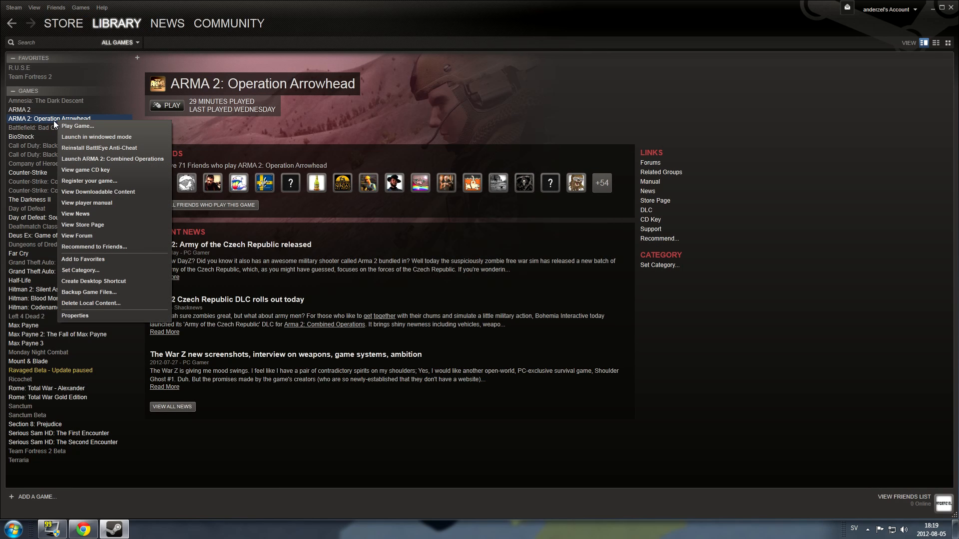
{"action": "left_click", "coordinate": [74, 315]}
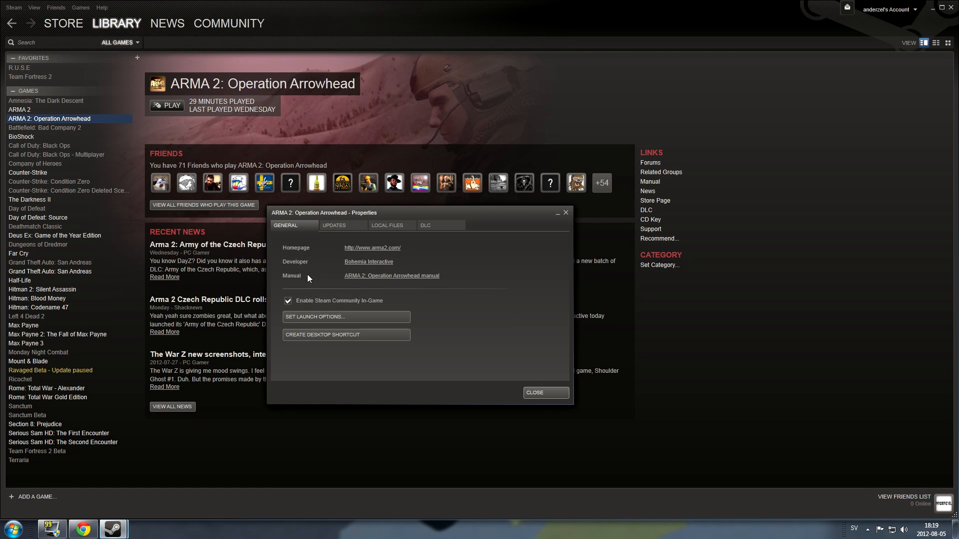
{"action": "left_click", "coordinate": [344, 316]}
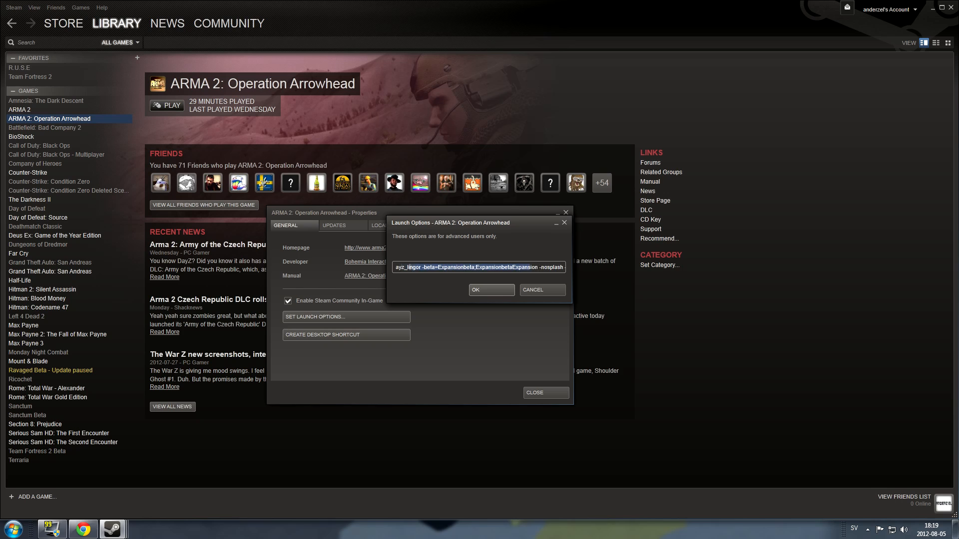
{"action": "key", "text": "End"}
{"action": "left_click_drag", "start_coordinate": [524, 267], "coordinate": [485, 267]}
{"action": "key", "text": "ctrl+a"}
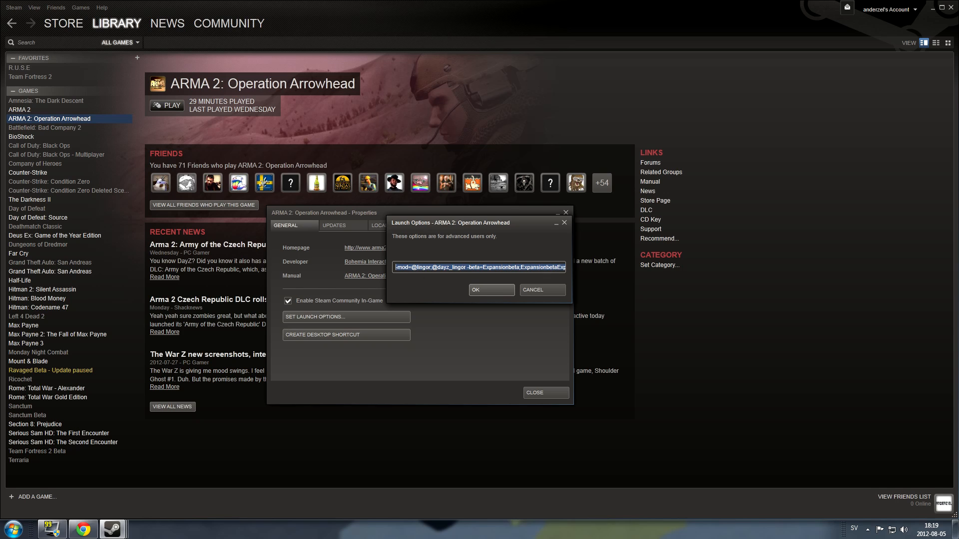
{"action": "left_click", "coordinate": [494, 291]}
{"action": "left_click", "coordinate": [566, 212]}
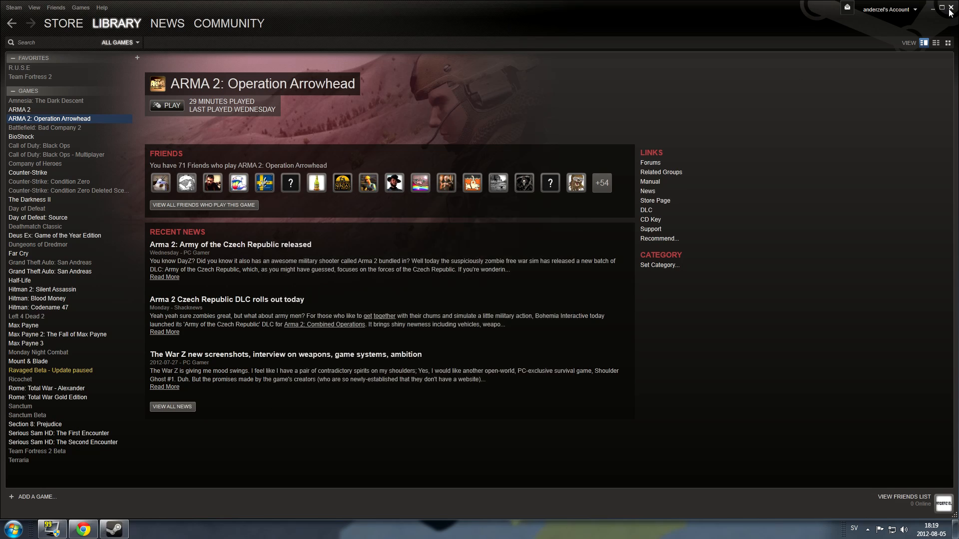
{"action": "left_click", "coordinate": [950, 12]}
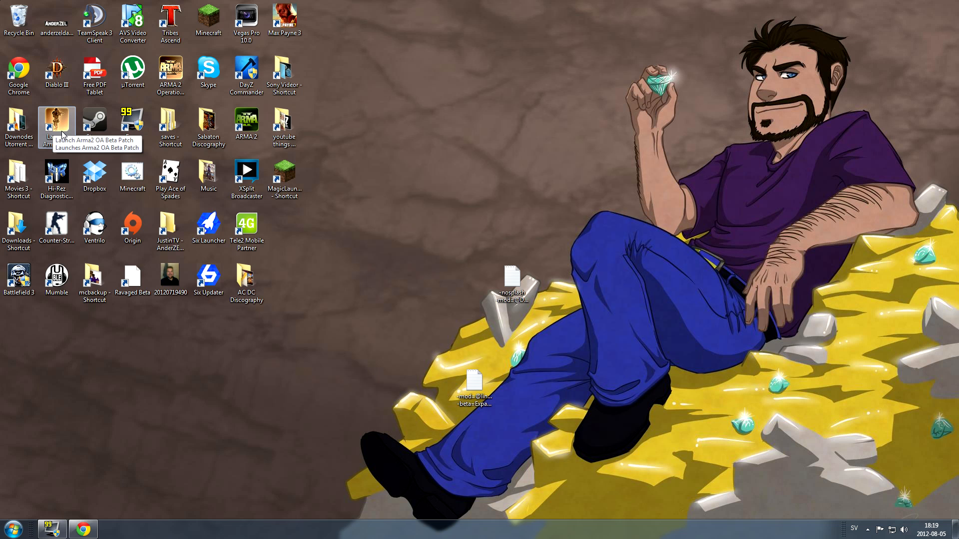
- Open the Steam desktop shortcut's file location from its properties and place the steam folder window beside the dialog
{"action": "right_click", "coordinate": [88, 125]}
{"action": "left_click", "coordinate": [119, 364]}
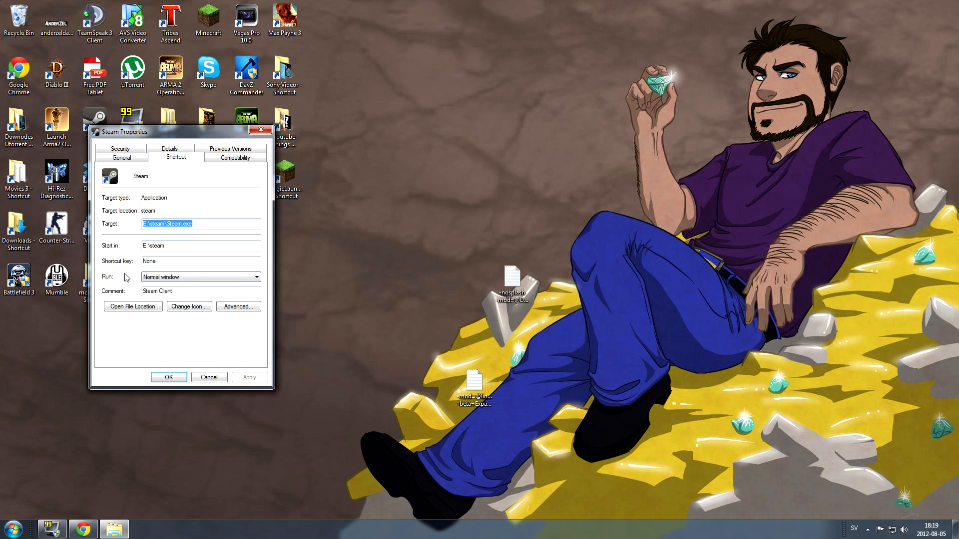
{"action": "left_click", "coordinate": [129, 307]}
{"action": "left_click_drag", "start_coordinate": [202, 147], "coordinate": [450, 125]}
{"action": "scroll", "coordinate": [412, 280], "scroll_direction": "up", "scroll_amount": 4}
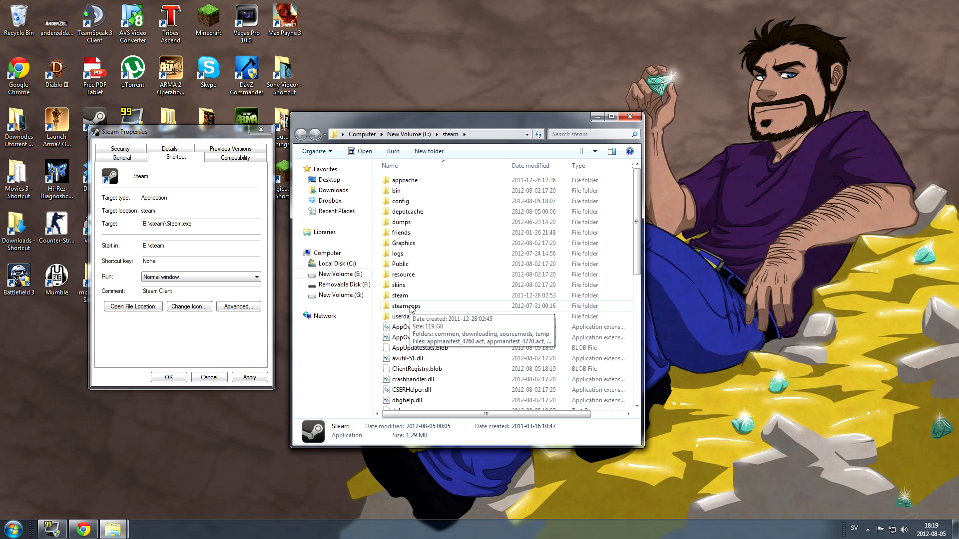
- Browse through steamapps, common, arma 2 operation arrowhead and Expansion to the beta folder, and select the arma2oa application
{"action": "double_click", "coordinate": [410, 306]}
{"action": "double_click", "coordinate": [409, 182]}
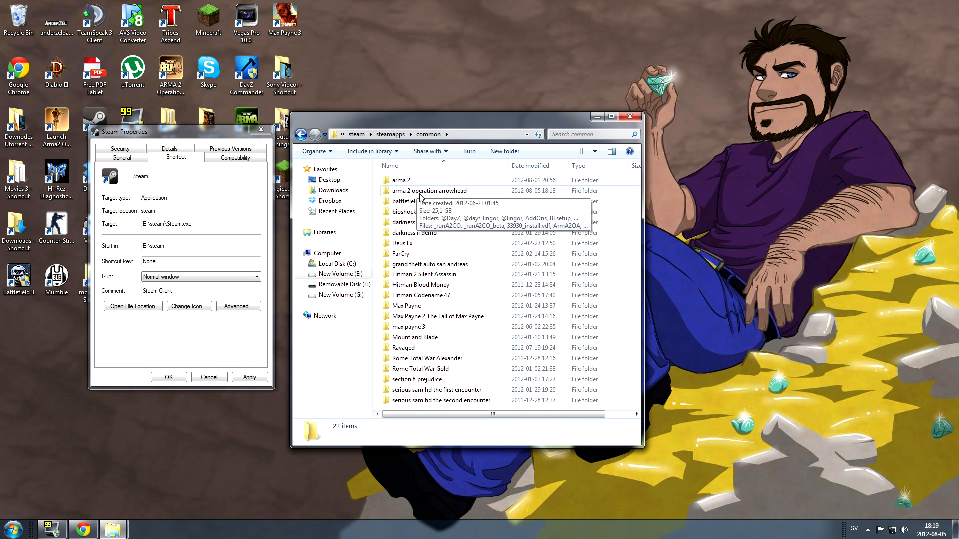
{"action": "double_click", "coordinate": [420, 192]}
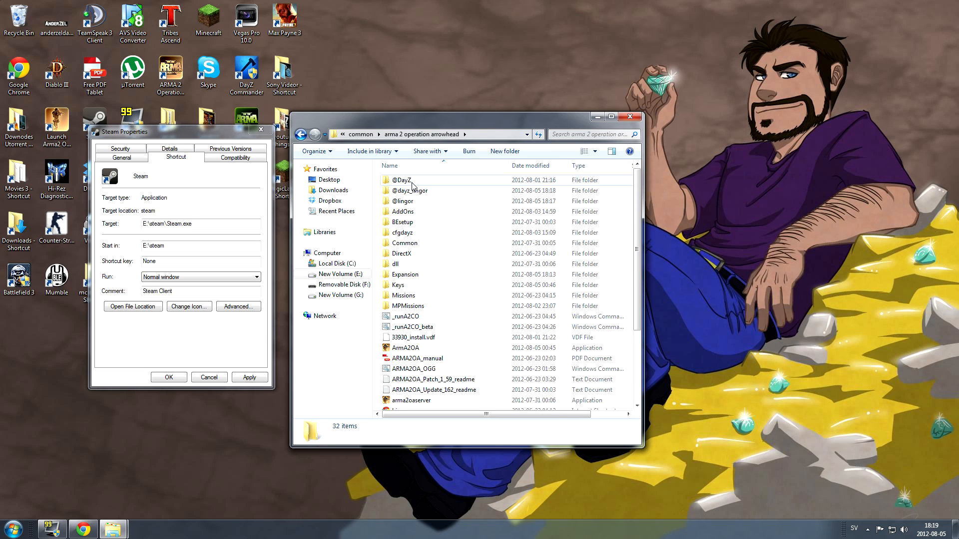
{"action": "double_click", "coordinate": [411, 276]}
{"action": "double_click", "coordinate": [412, 213]}
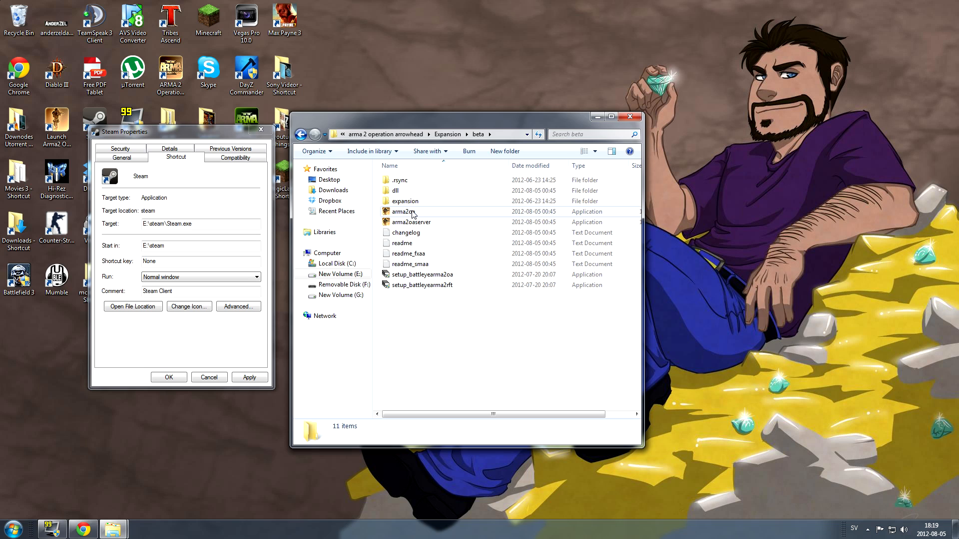
{"action": "left_click", "coordinate": [410, 214]}
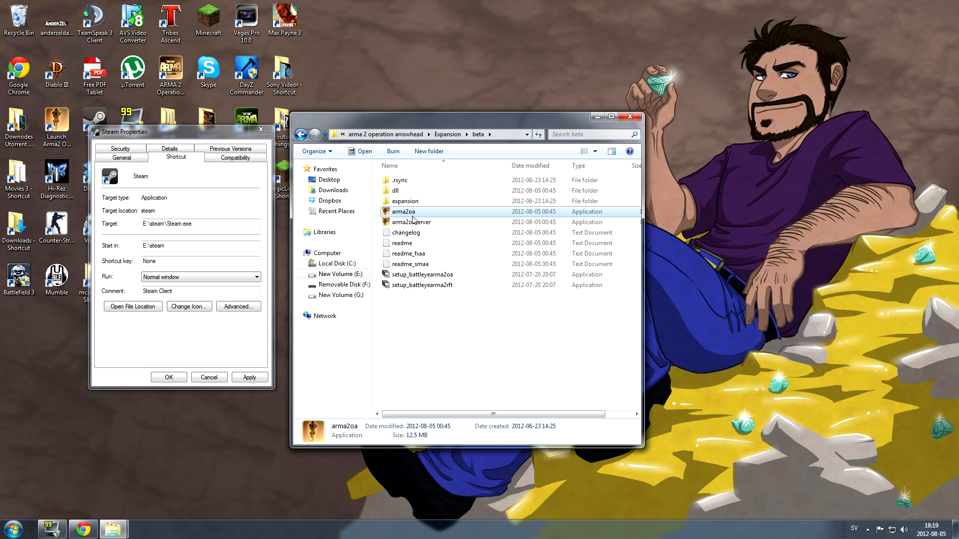
- Copy the beta folder's arma2oa application into the arma 2 operation arrowhead folder, replacing the existing file
{"action": "right_click", "coordinate": [413, 215]}
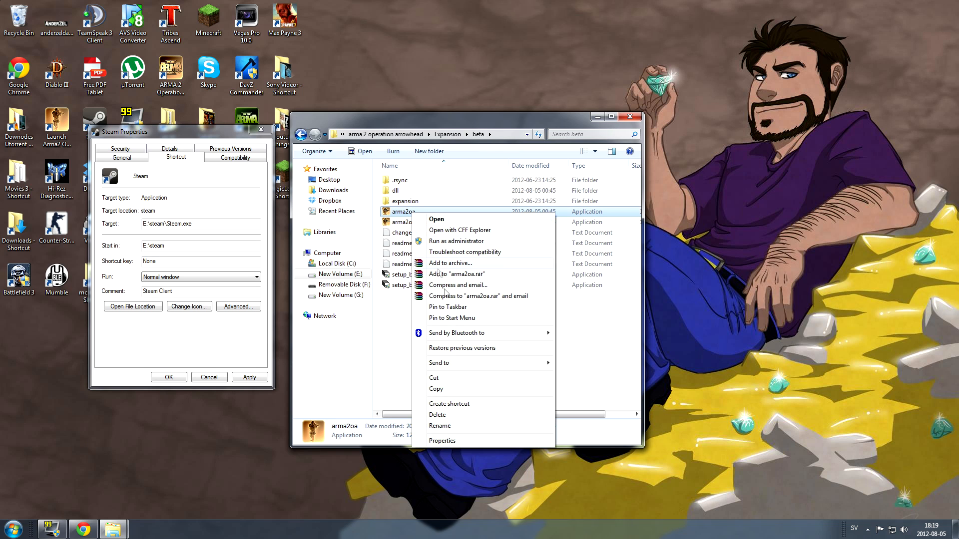
{"action": "left_click", "coordinate": [436, 389]}
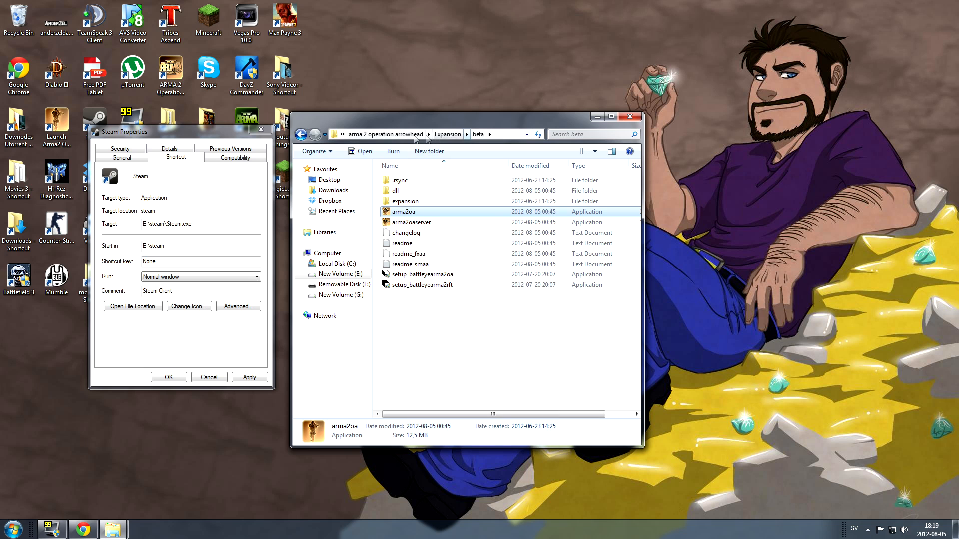
{"action": "left_click", "coordinate": [399, 135]}
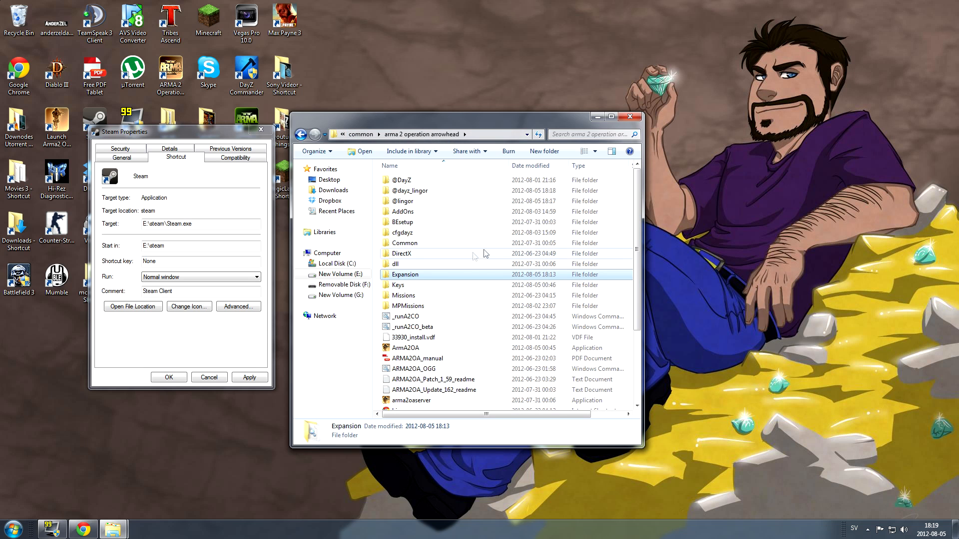
{"action": "key", "text": "End"}
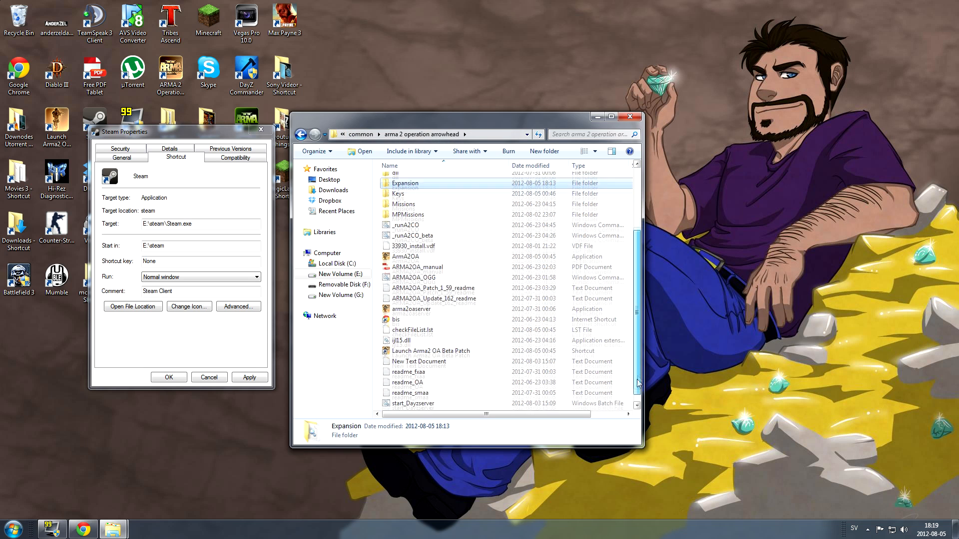
{"action": "left_click", "coordinate": [618, 246]}
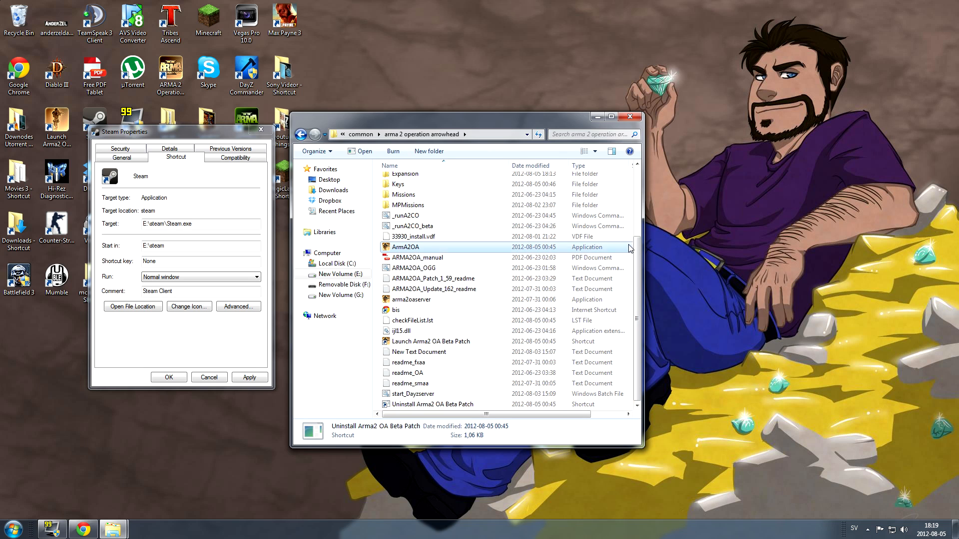
{"action": "left_click_drag", "start_coordinate": [644, 279], "coordinate": [769, 284]}
{"action": "left_click", "coordinate": [717, 288]}
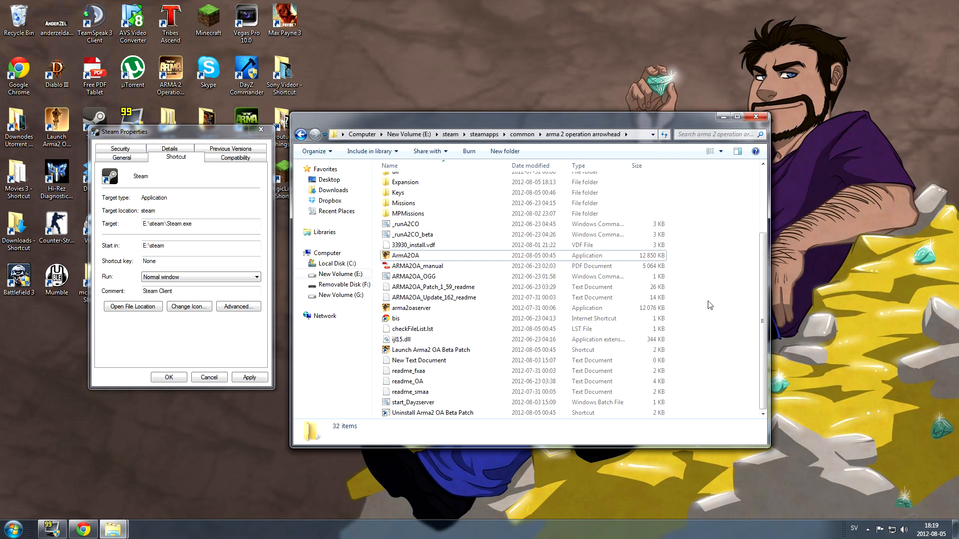
{"action": "key", "text": "ctrl+v"}
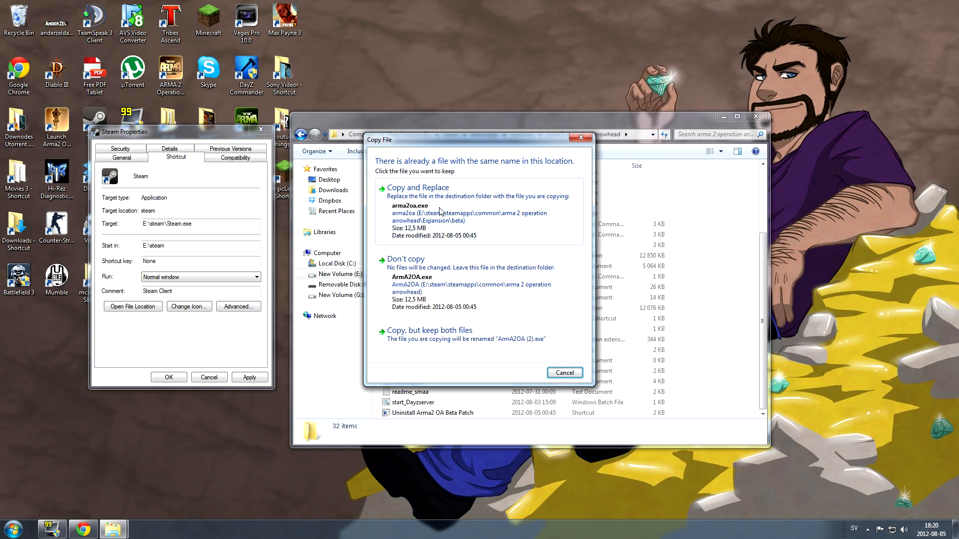
{"action": "left_click", "coordinate": [440, 213]}
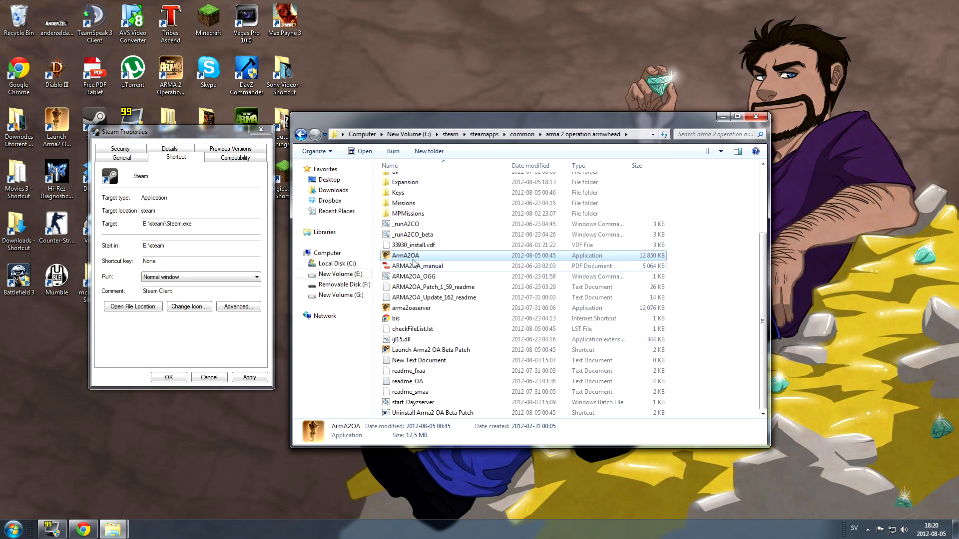
- Create a shortcut to ArmA2OA, move it from the game folder to the desktop, and place it among the other icons
{"action": "right_click", "coordinate": [403, 256]}
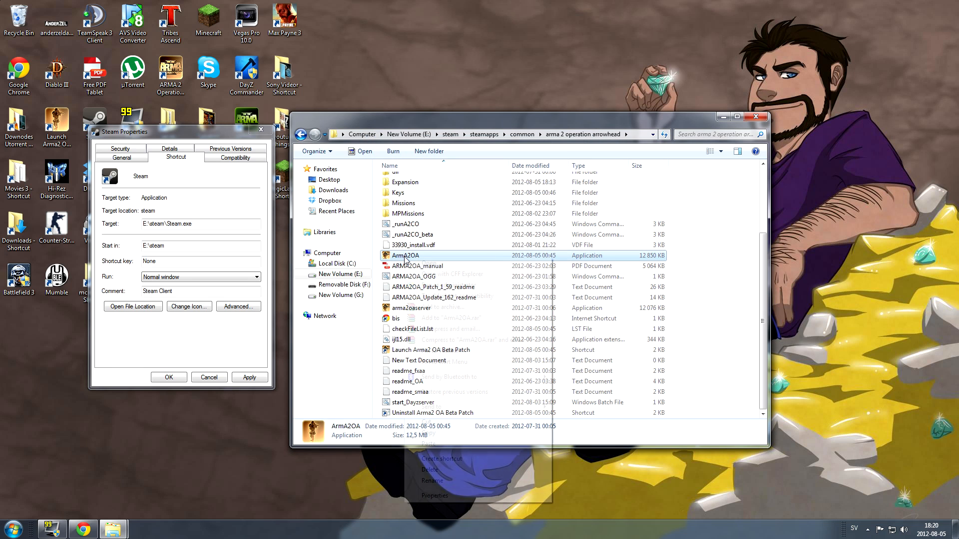
{"action": "left_click", "coordinate": [442, 459]}
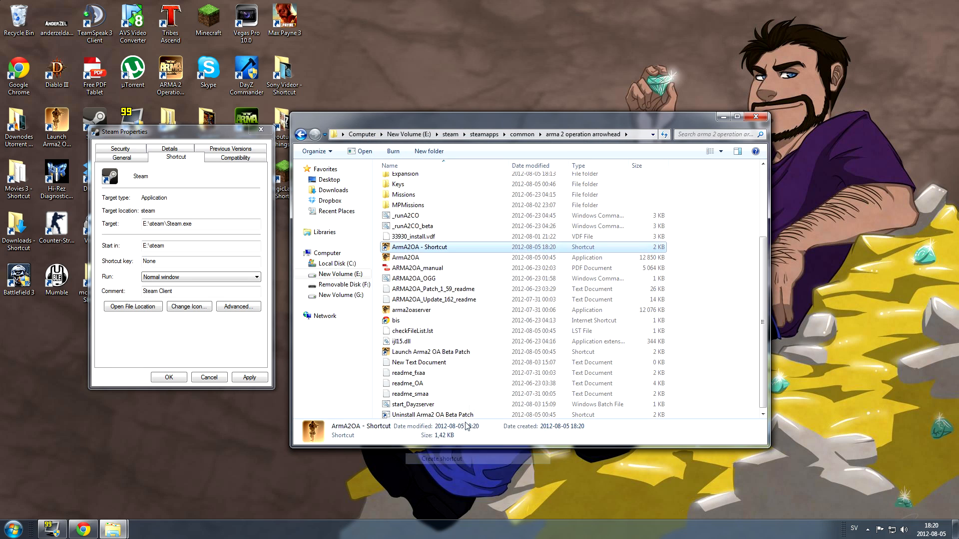
{"action": "right_click", "coordinate": [419, 245]}
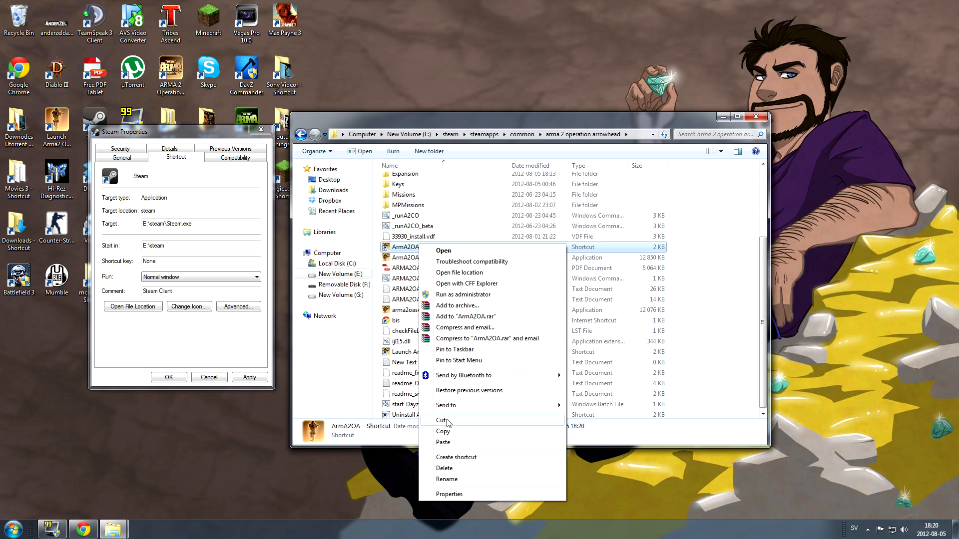
{"action": "left_click", "coordinate": [442, 420]}
{"action": "left_click", "coordinate": [724, 118]}
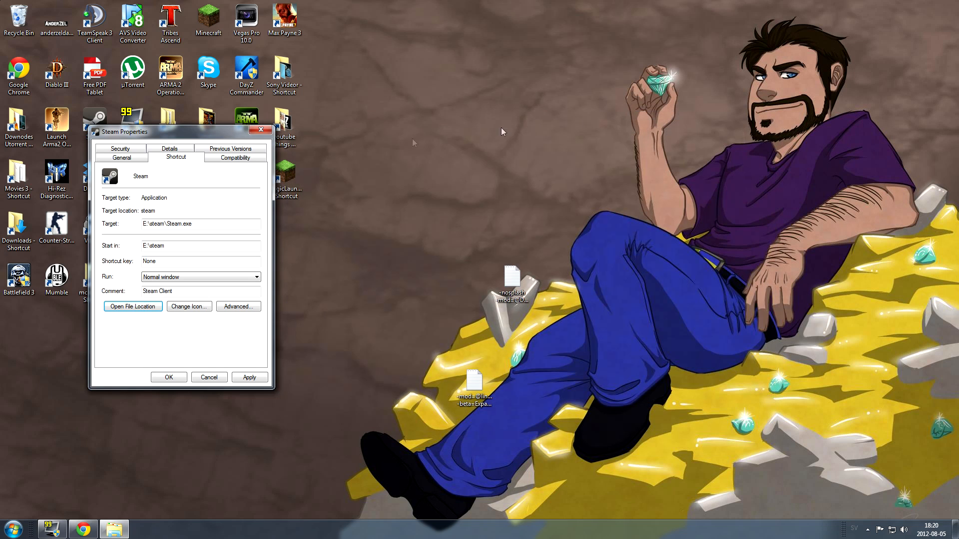
{"action": "left_click", "coordinate": [256, 133]}
{"action": "right_click", "coordinate": [392, 204]}
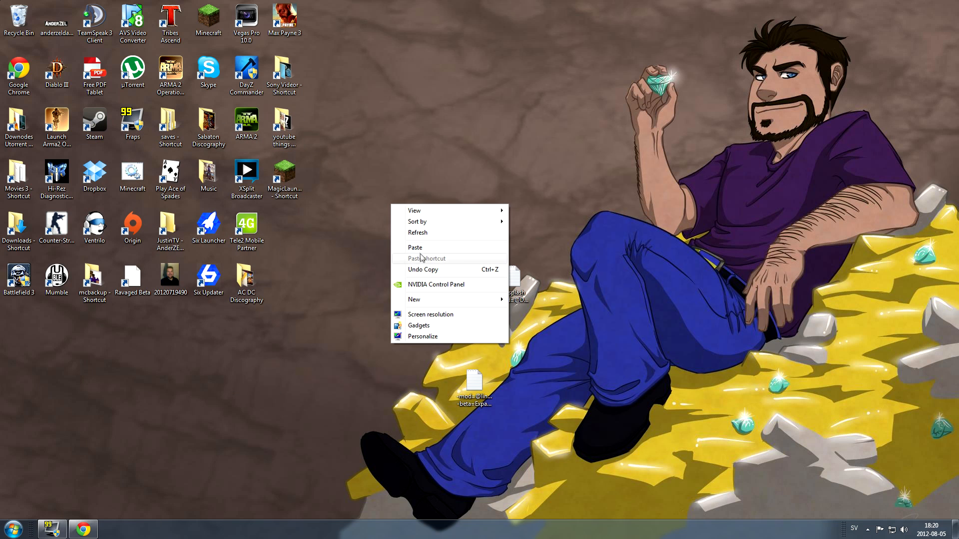
{"action": "left_click", "coordinate": [418, 248]}
{"action": "left_click_drag", "start_coordinate": [388, 186], "coordinate": [290, 238]}
- Replace the Launch Arma2 OA Beta Patch desktop shortcut with the ArmA2OA shortcut and start the game from it
{"action": "left_click", "coordinate": [56, 125]}
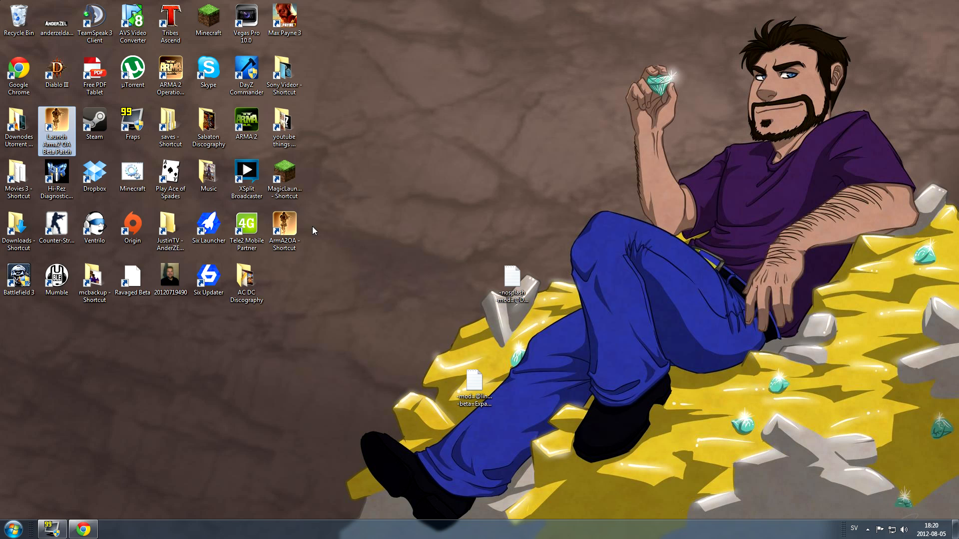
{"action": "key", "text": "Delete"}
{"action": "left_click", "coordinate": [517, 306]}
{"action": "left_click_drag", "start_coordinate": [284, 226], "coordinate": [55, 133]}
{"action": "double_click", "coordinate": [55, 126]}
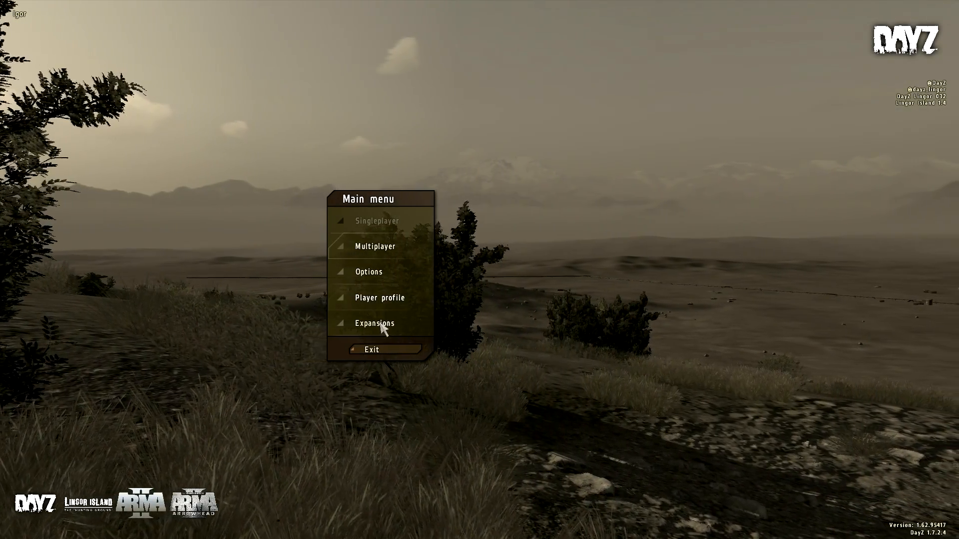
{"action": "left_click", "coordinate": [383, 328]}
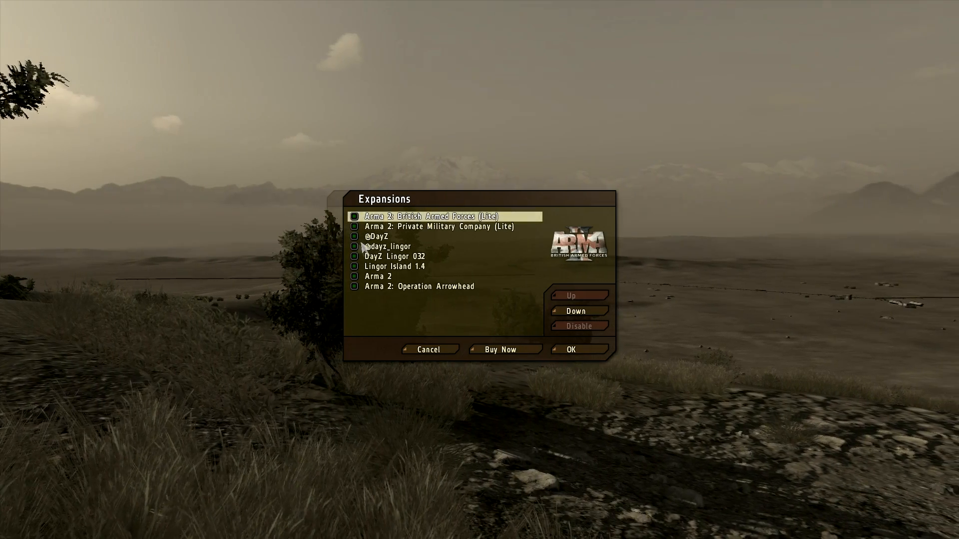
{"action": "left_click", "coordinate": [370, 246]}
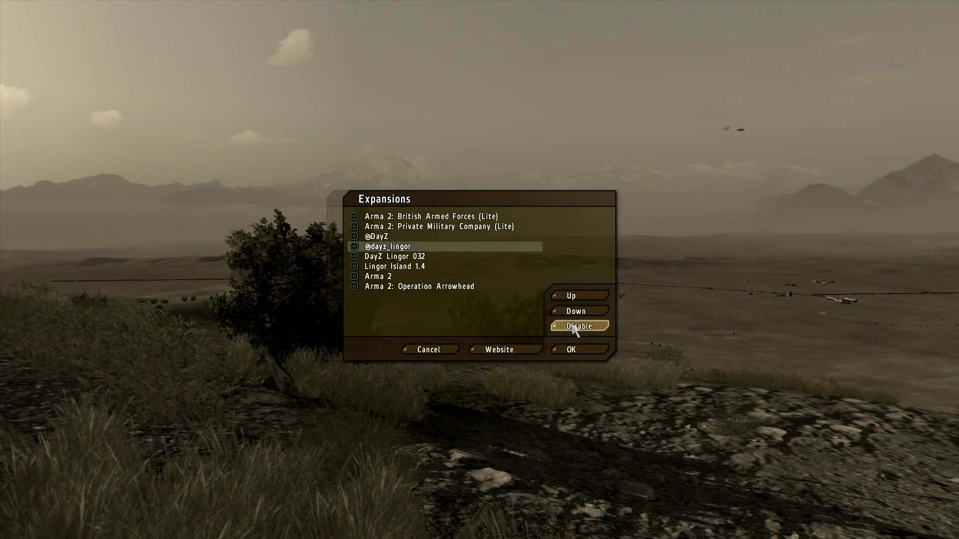
{"action": "left_click", "coordinate": [574, 326]}
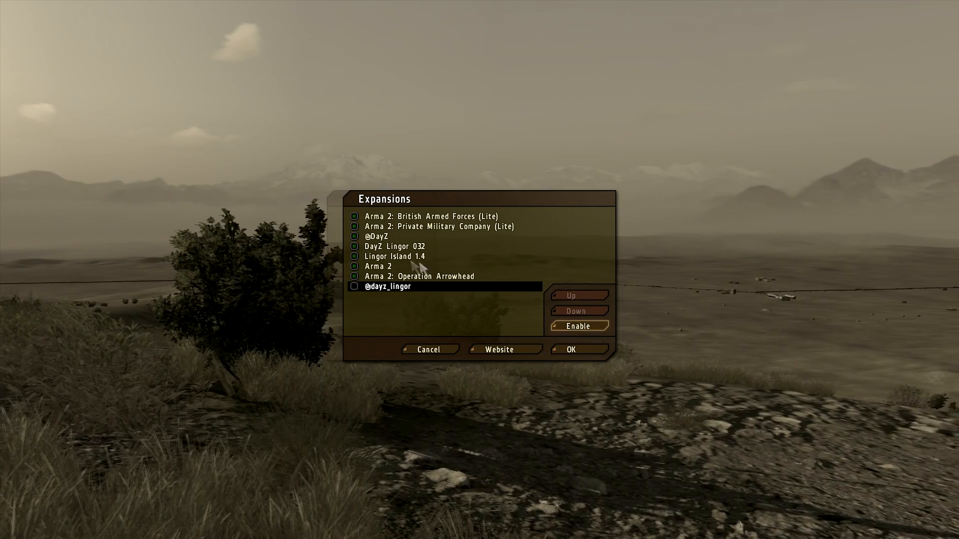
{"action": "left_click", "coordinate": [355, 247]}
{"action": "left_click", "coordinate": [573, 326]}
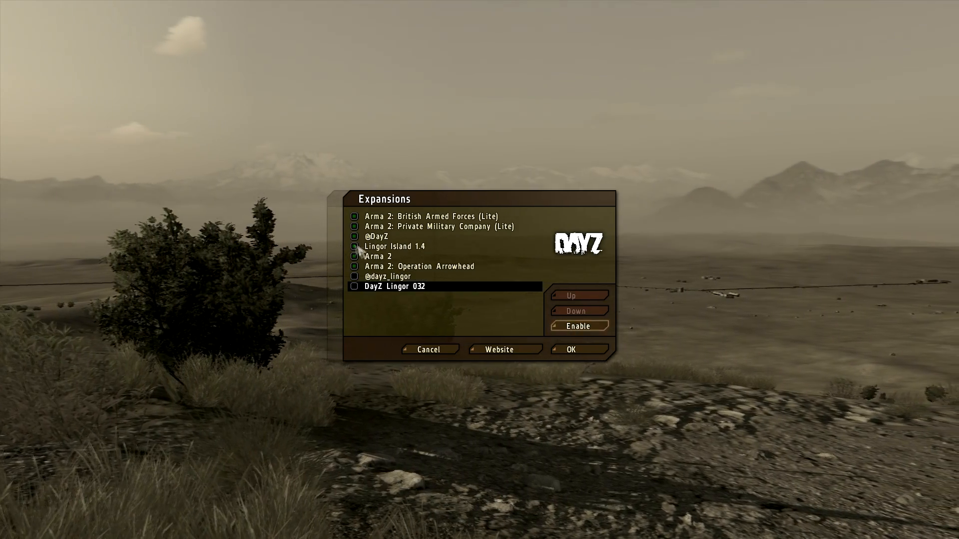
{"action": "left_click", "coordinate": [369, 247]}
{"action": "left_click", "coordinate": [564, 327]}
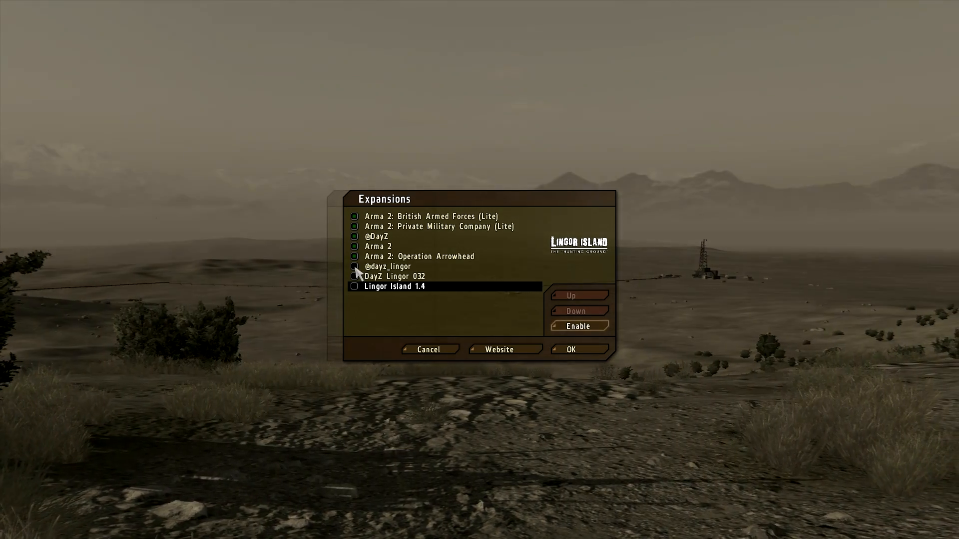
{"action": "left_click", "coordinate": [356, 268]}
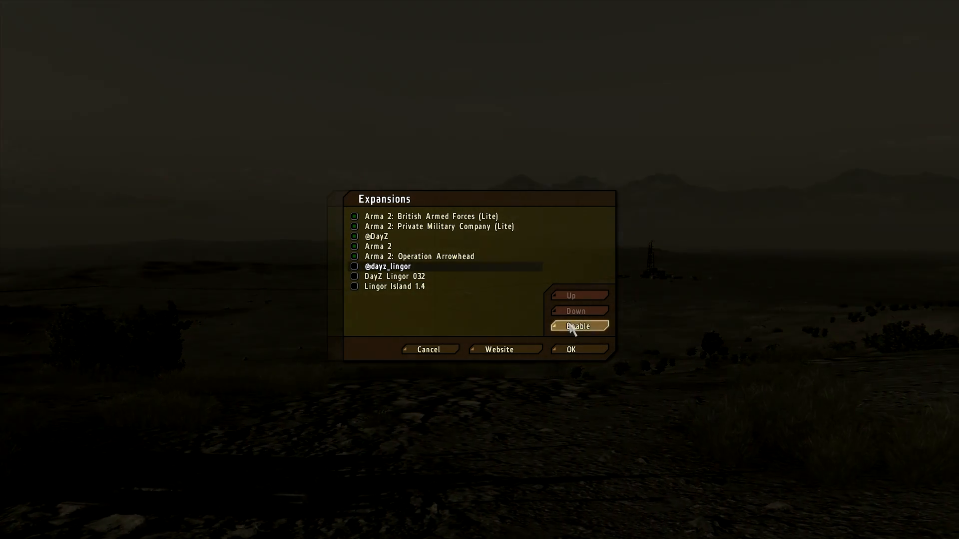
{"action": "left_click", "coordinate": [574, 326]}
{"action": "left_click", "coordinate": [362, 278]}
{"action": "left_click", "coordinate": [565, 328]}
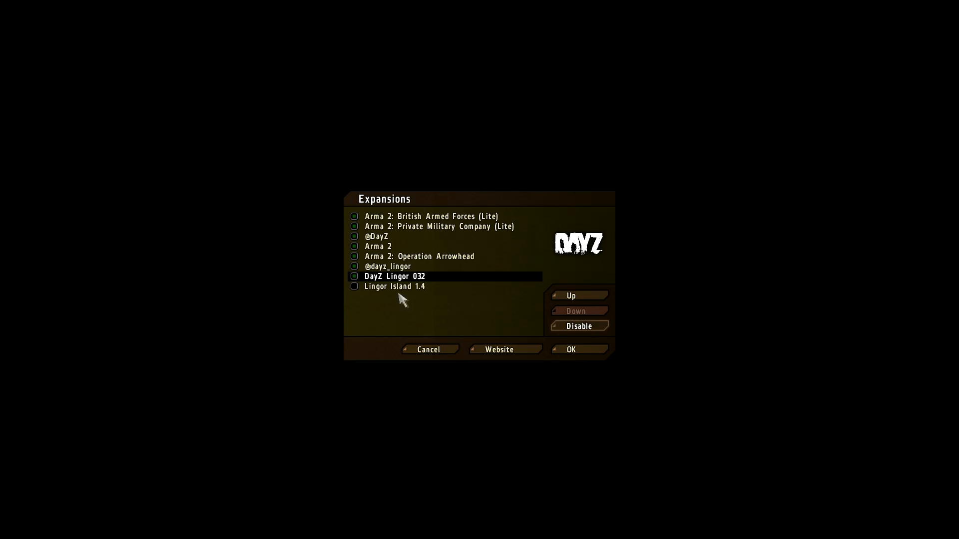
{"action": "left_click", "coordinate": [397, 288]}
{"action": "left_click", "coordinate": [577, 326]}
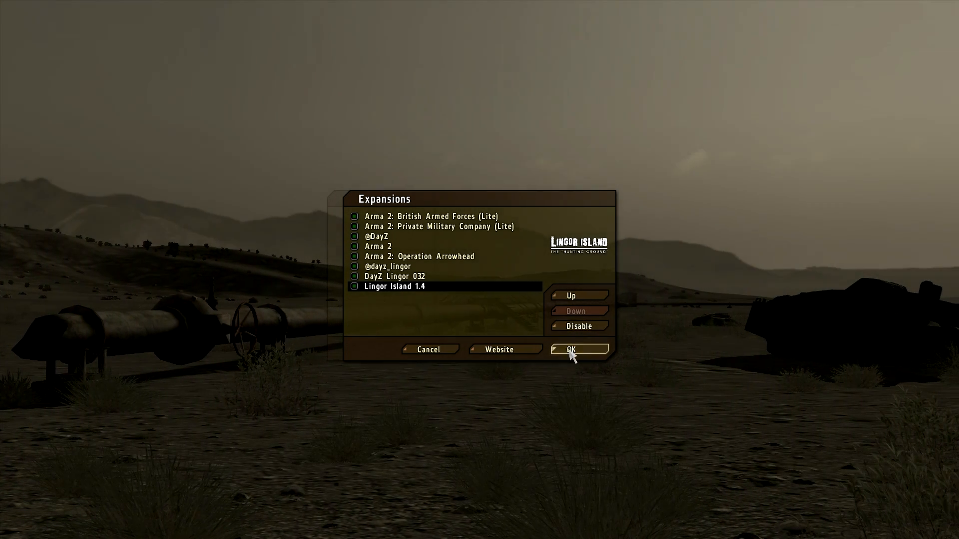
{"action": "left_click", "coordinate": [572, 351]}
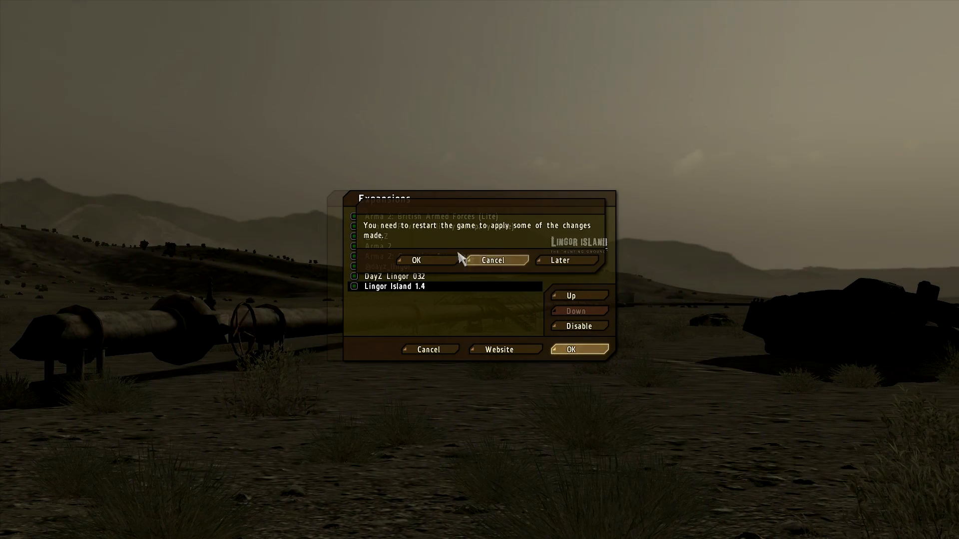
{"action": "left_click", "coordinate": [436, 258]}
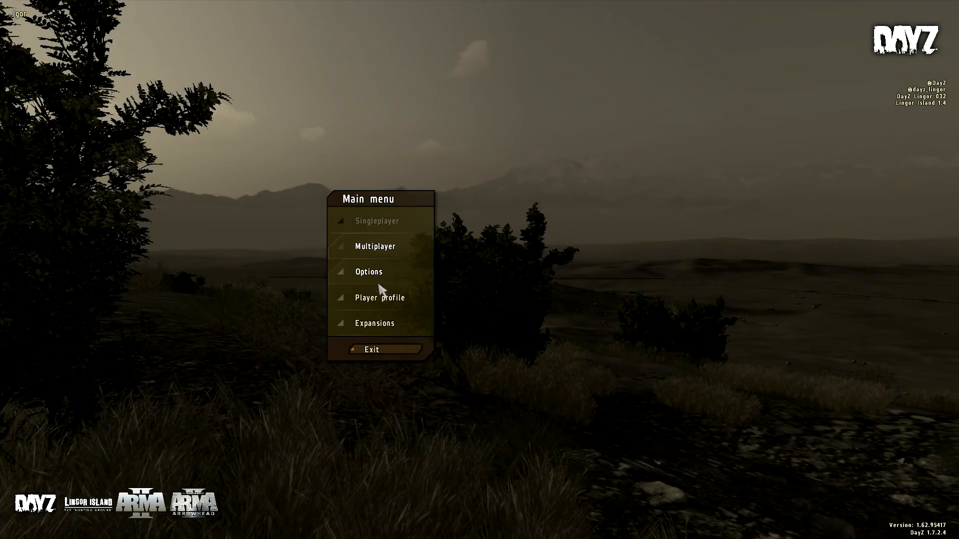
- Review the expansions list again and return to the main menu without restarting the game
{"action": "left_click", "coordinate": [379, 323]}
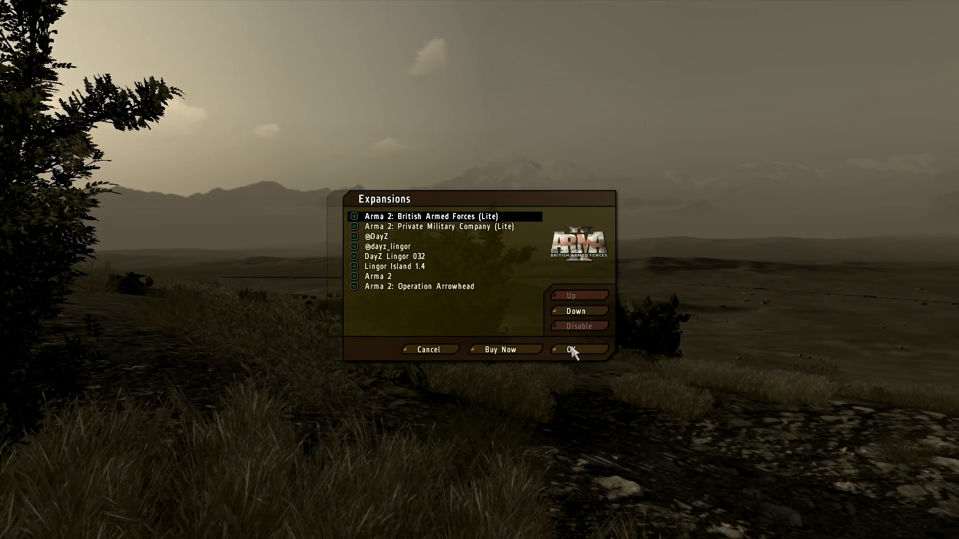
{"action": "left_click", "coordinate": [573, 351]}
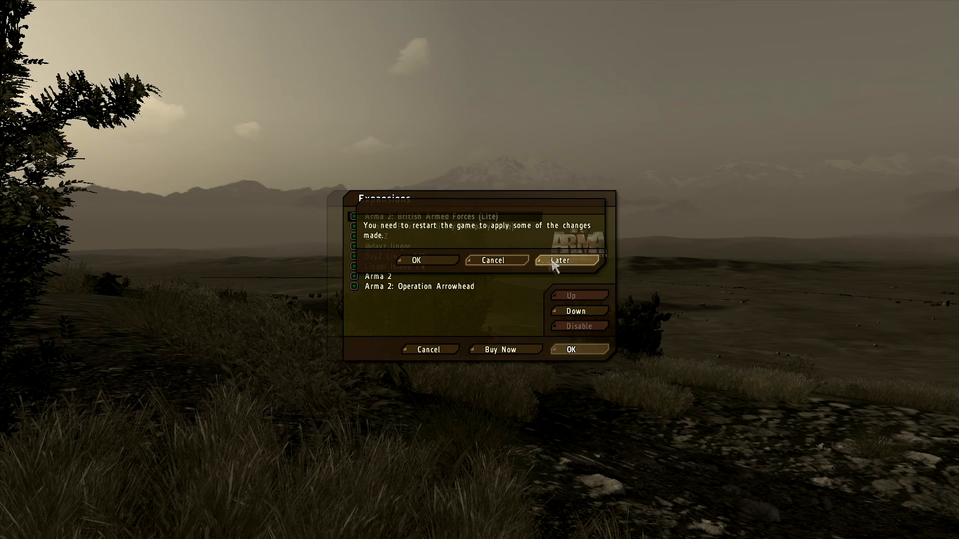
{"action": "left_click", "coordinate": [514, 261]}
{"action": "left_click", "coordinate": [438, 356]}
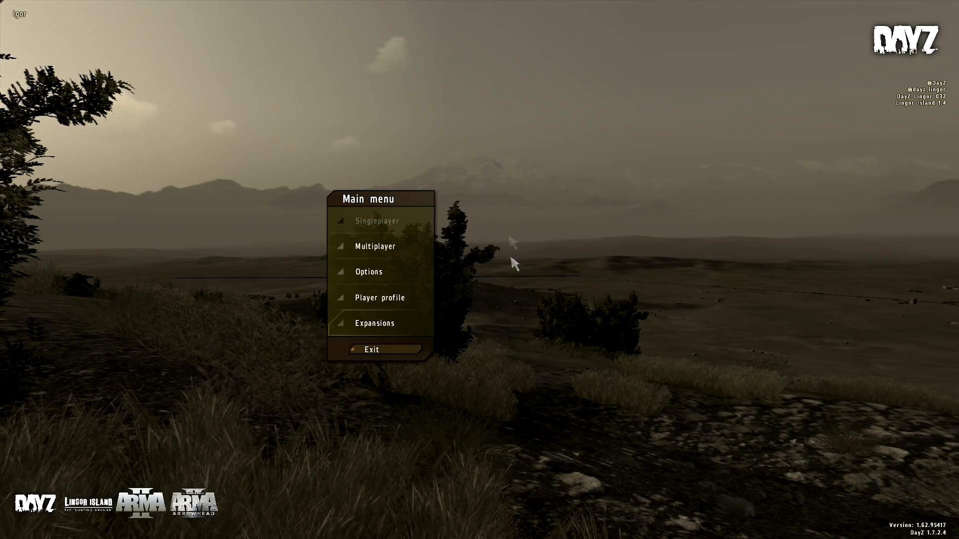
- Open the multiplayer server list and apply the filter with mission lingor and maximum ping 9999
{"action": "left_click", "coordinate": [395, 246]}
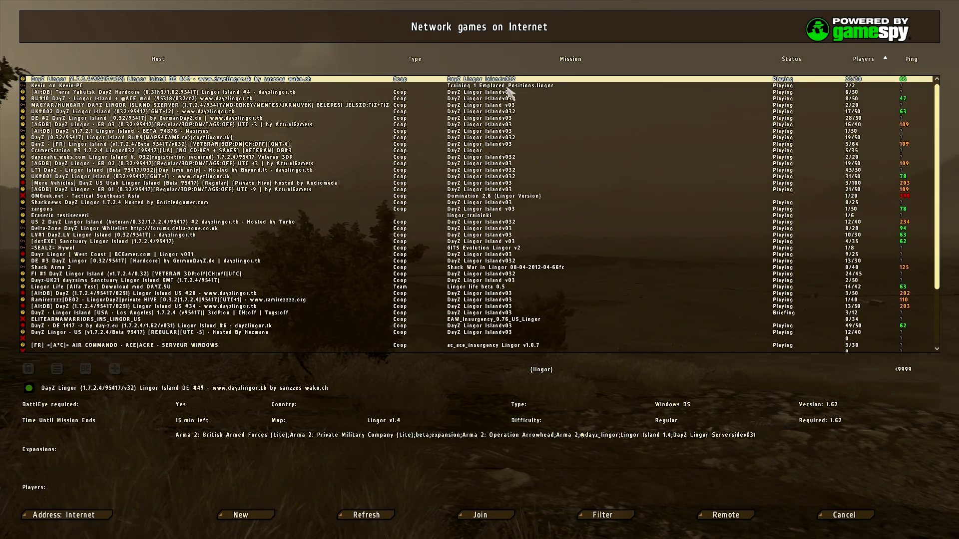
{"action": "left_click", "coordinate": [612, 515]}
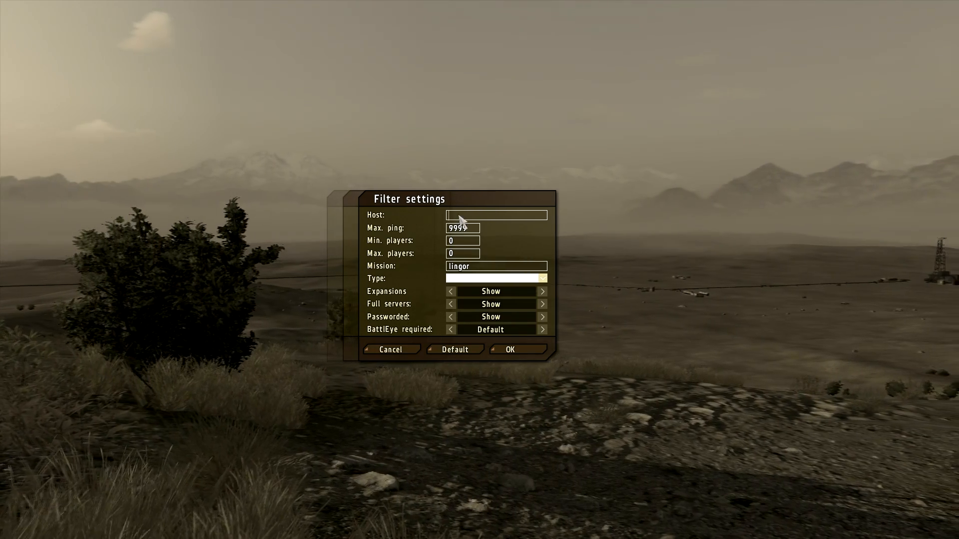
{"action": "left_click_drag", "start_coordinate": [469, 228], "coordinate": [439, 235]}
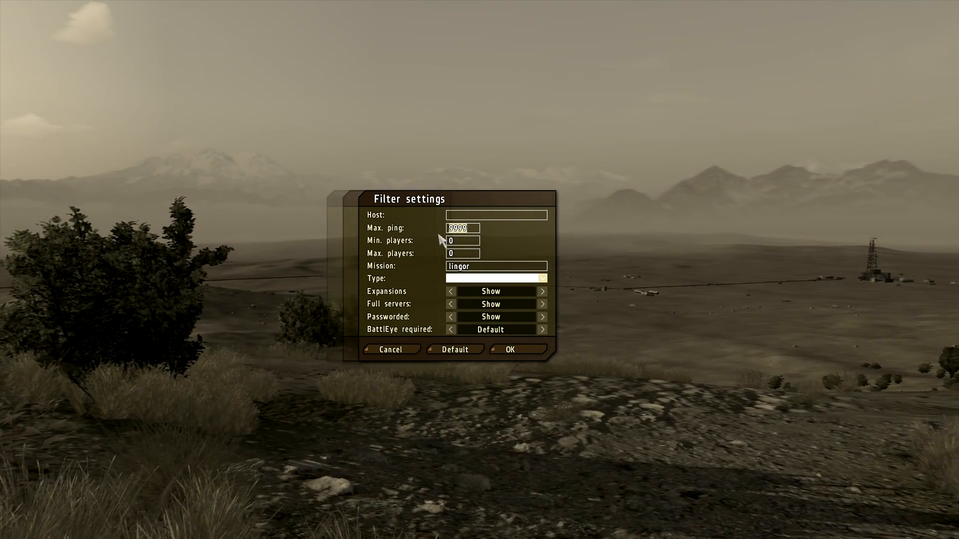
{"action": "left_click_drag", "start_coordinate": [480, 268], "coordinate": [439, 274]}
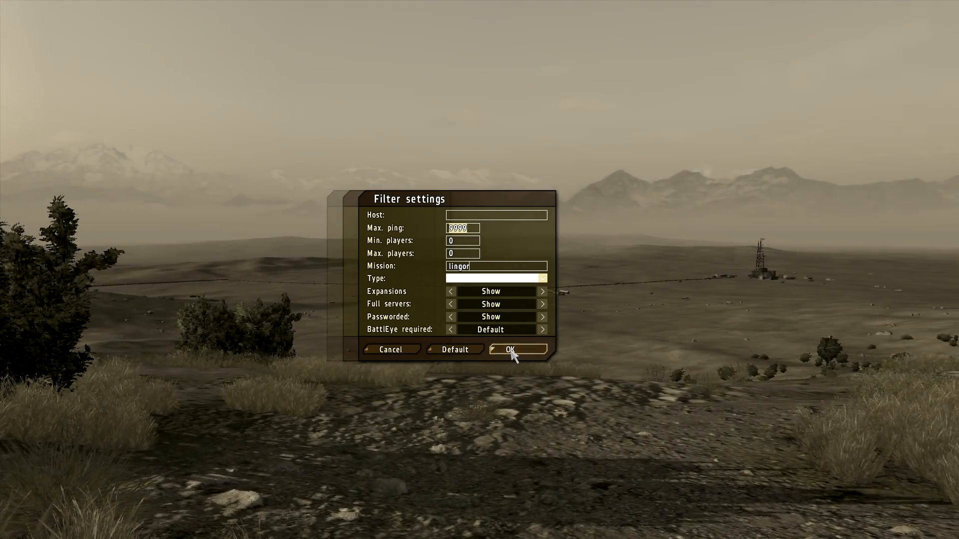
{"action": "left_click", "coordinate": [512, 351]}
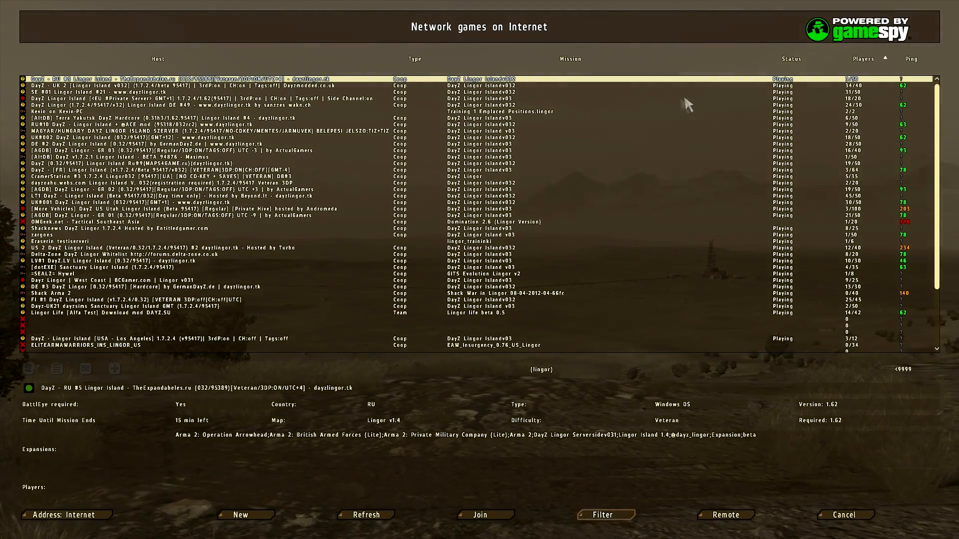
- Sort the servers by player count, fullest first, and join the DayZ - UK 2 [Lingor Island v032] server
{"action": "left_click", "coordinate": [865, 61]}
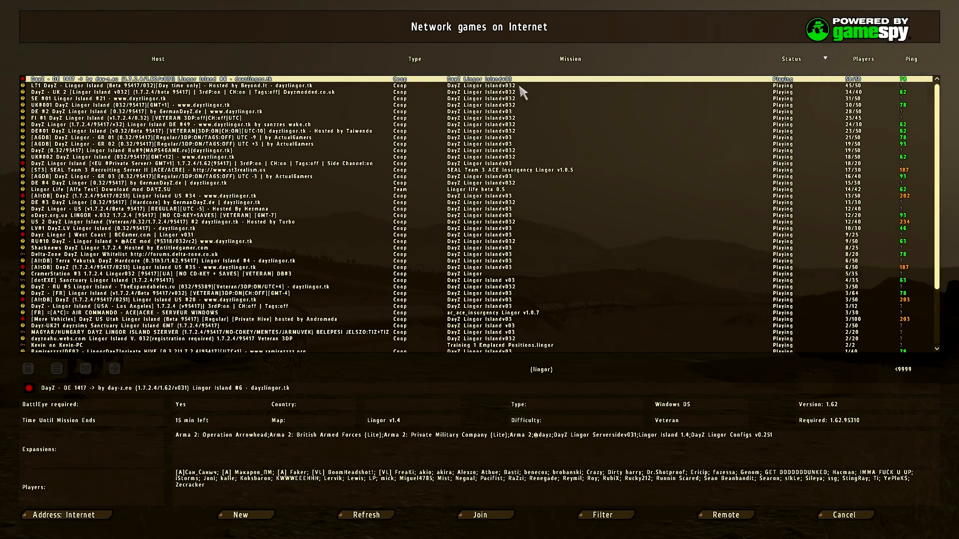
{"action": "left_click", "coordinate": [522, 112]}
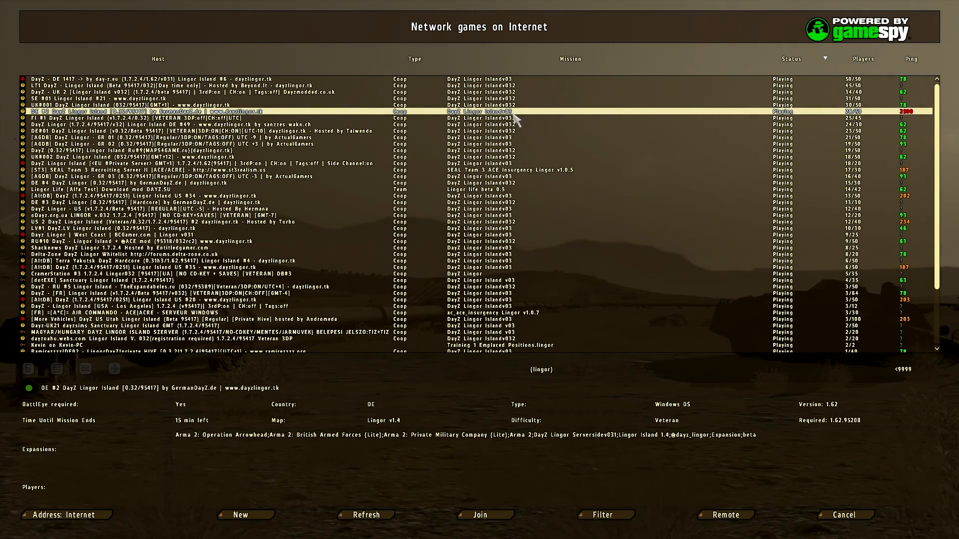
{"action": "left_click", "coordinate": [521, 92]}
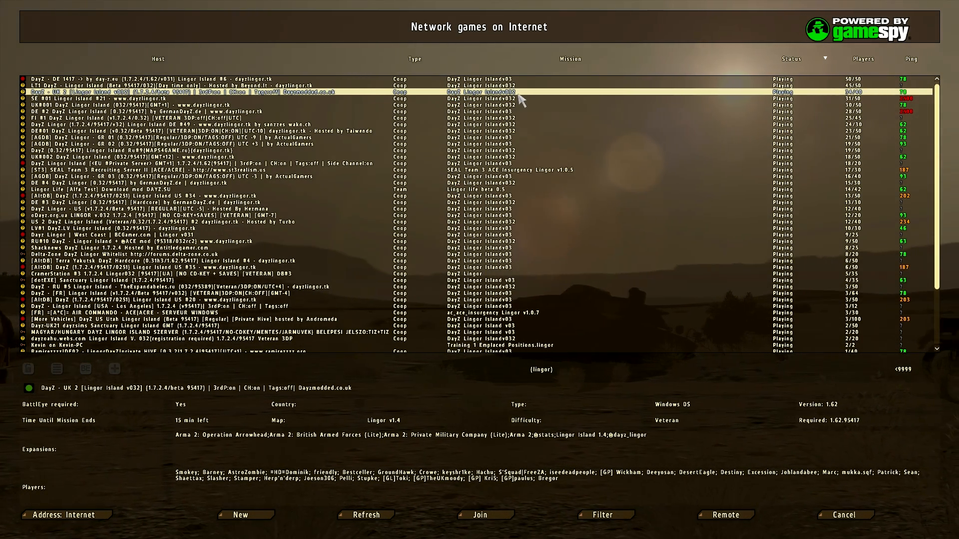
{"action": "double_click", "coordinate": [520, 93]}
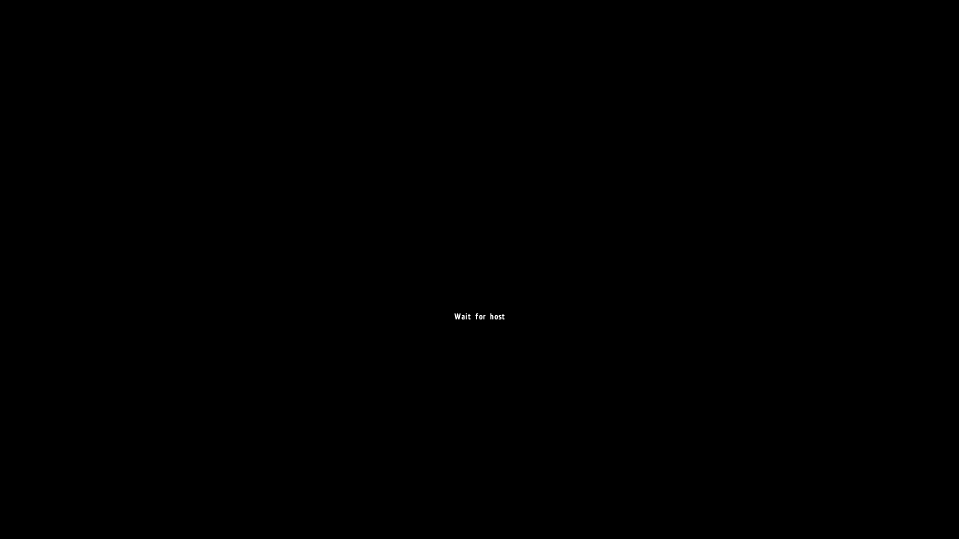